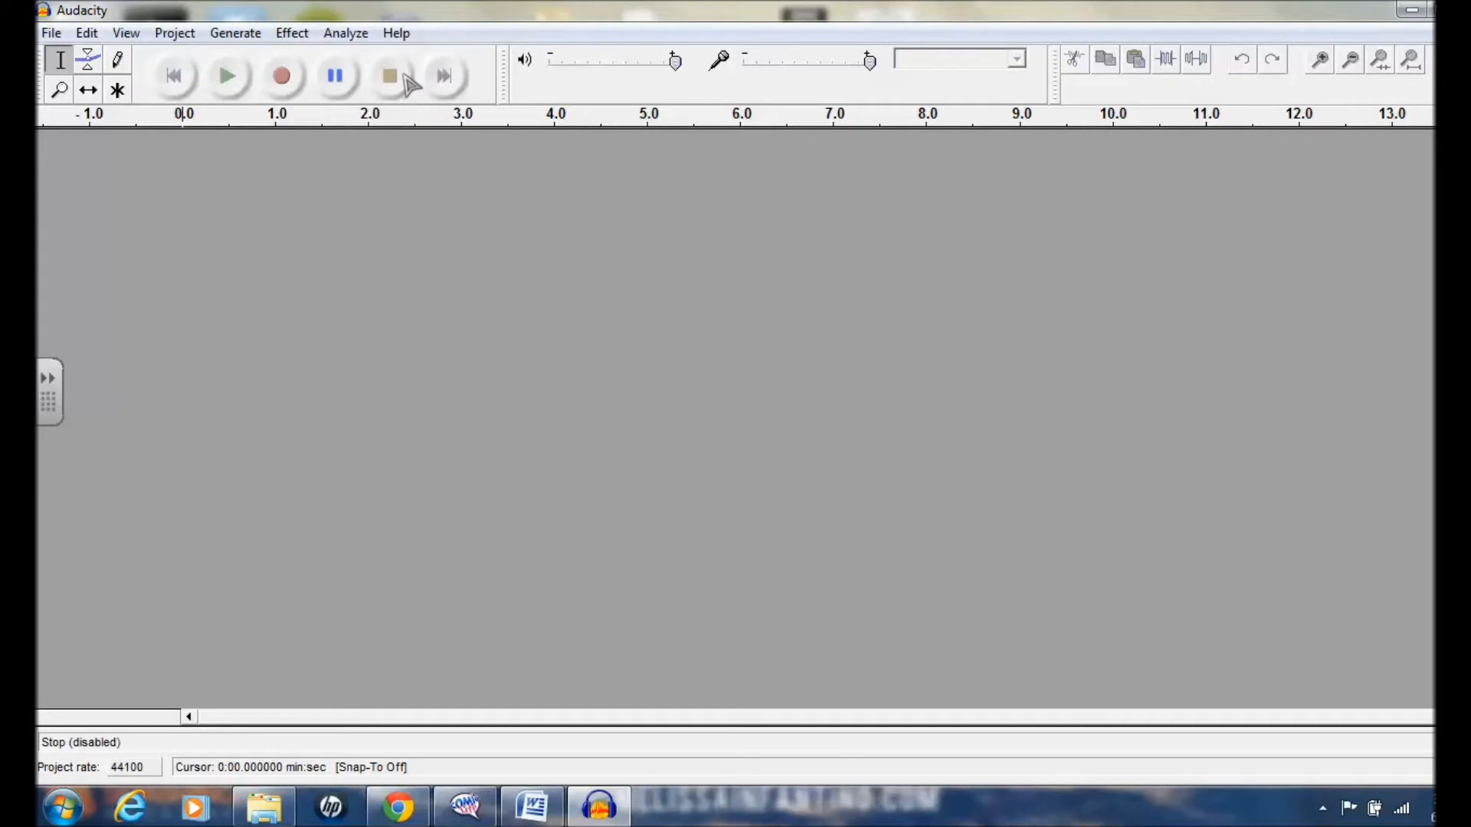
Record a stereo audio track about 6.6 seconds long and stop the recording
{"action": "left_click", "coordinate": [281, 86]}
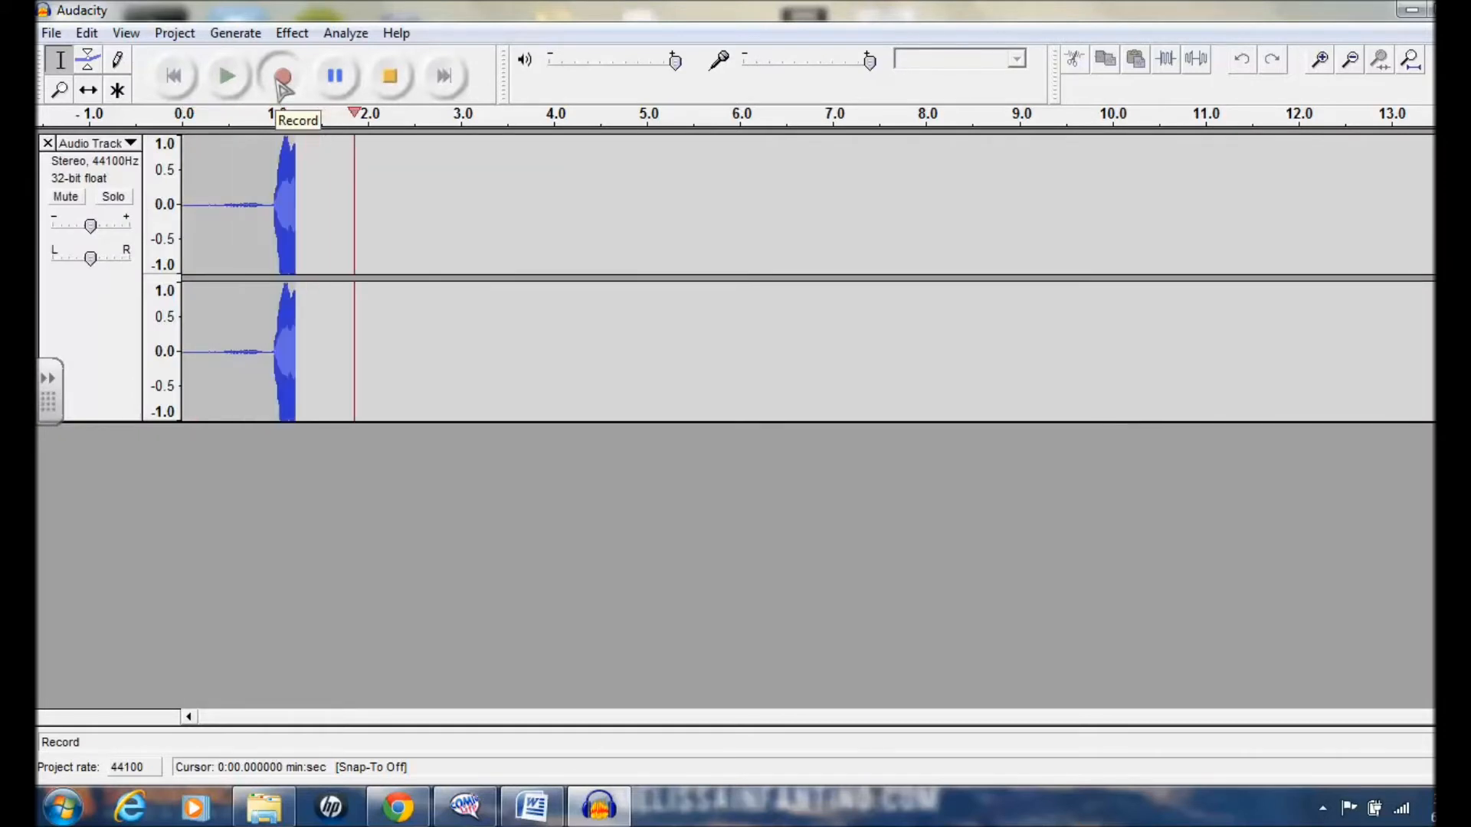
{"action": "left_click", "coordinate": [392, 85]}
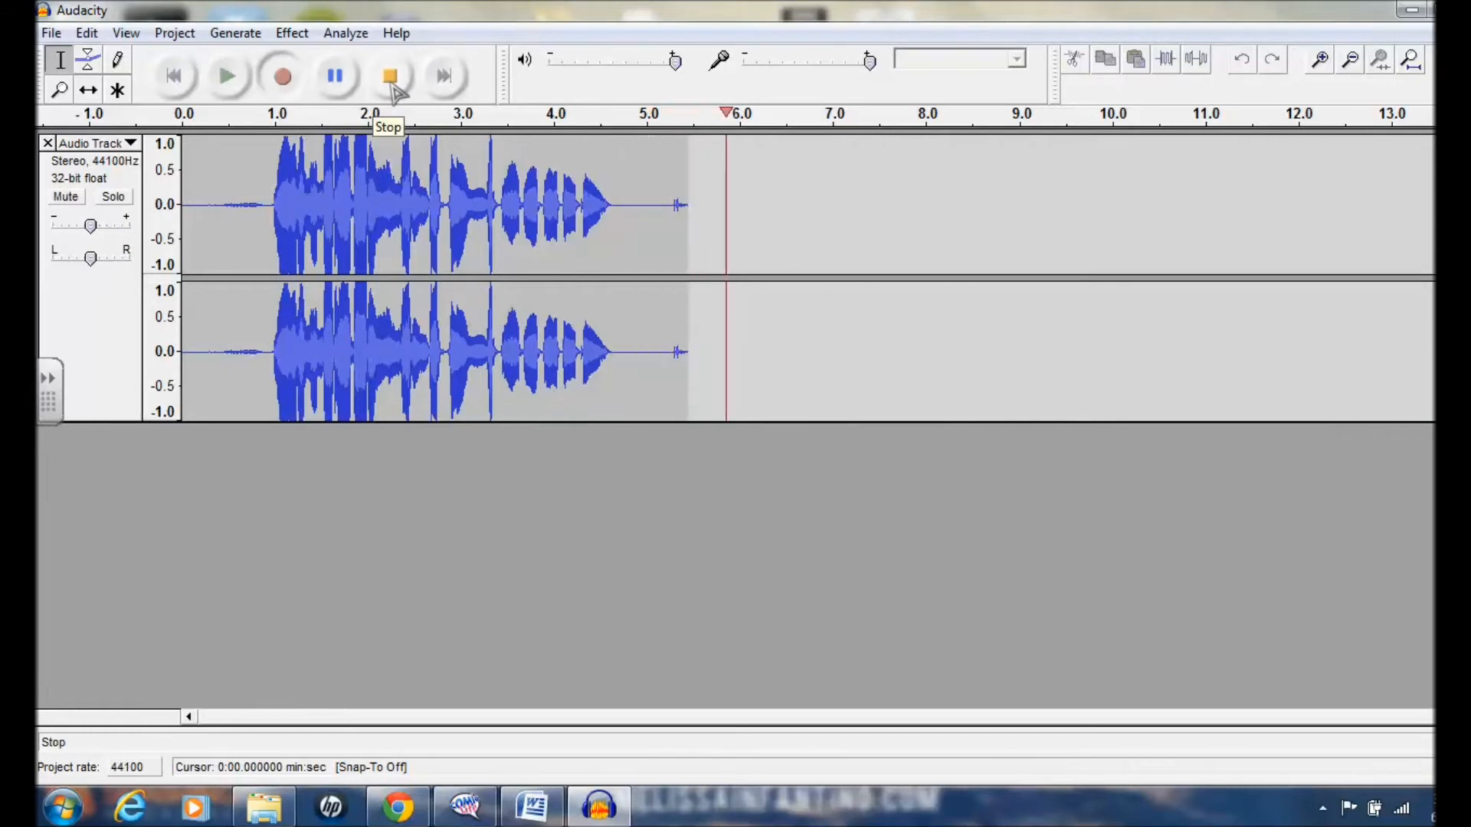
{"action": "left_click", "coordinate": [391, 76]}
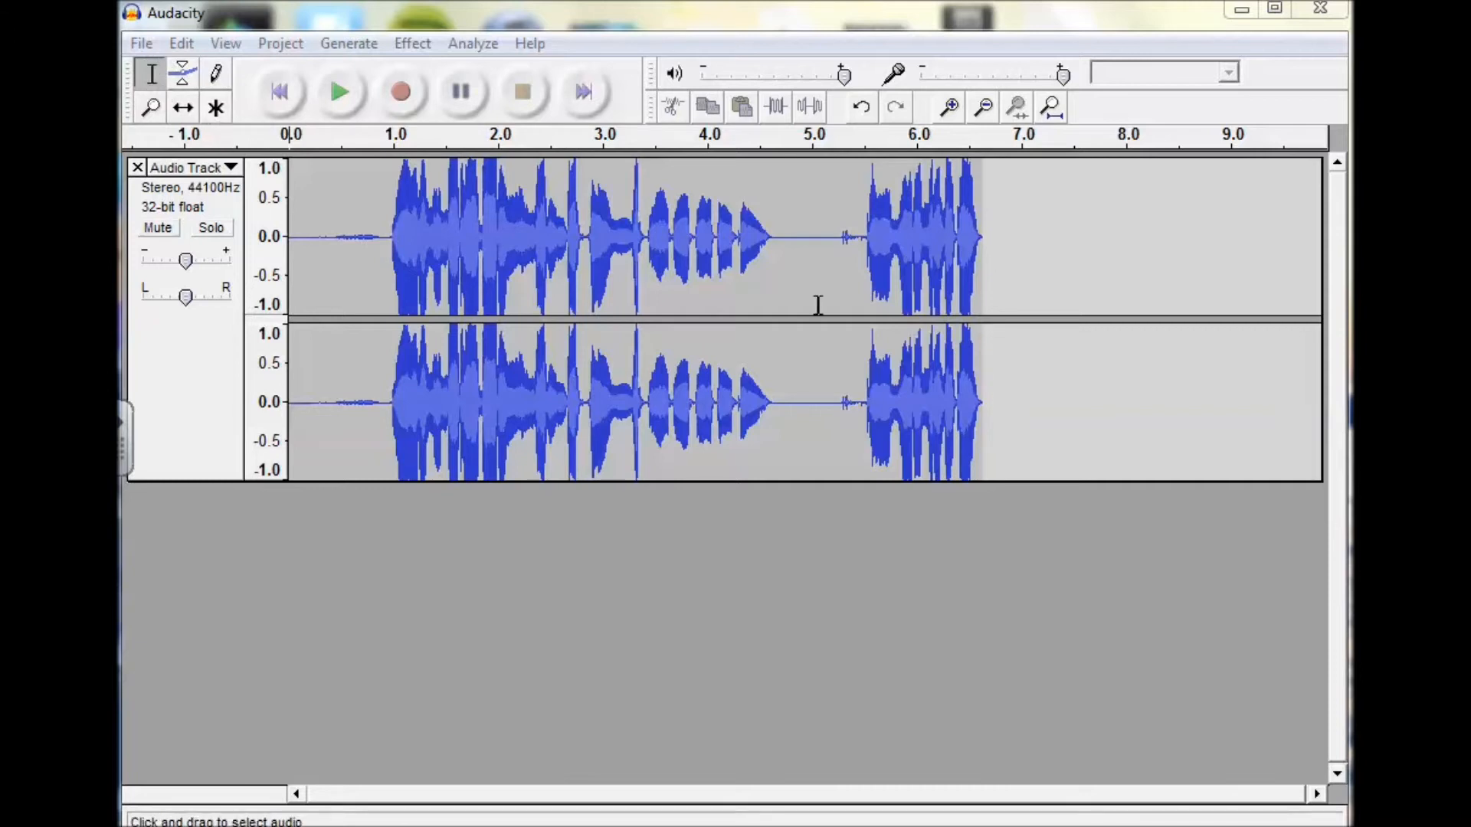
Try deleting the quiet gap between about 4.6 and 5.5 seconds, and undo the deletion
{"action": "left_click", "coordinate": [771, 227]}
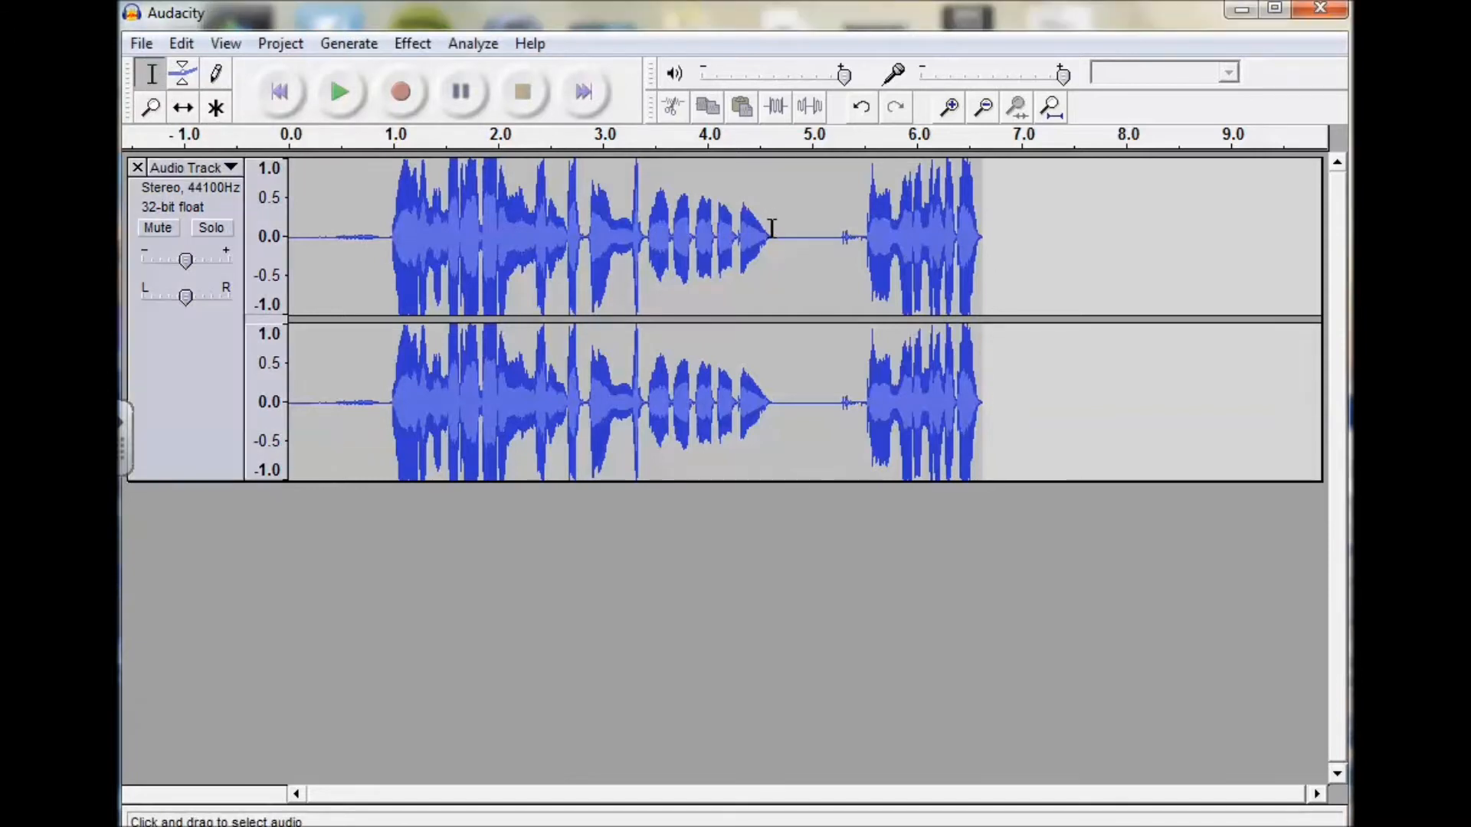
{"action": "left_click_drag", "start_coordinate": [772, 228], "coordinate": [865, 252]}
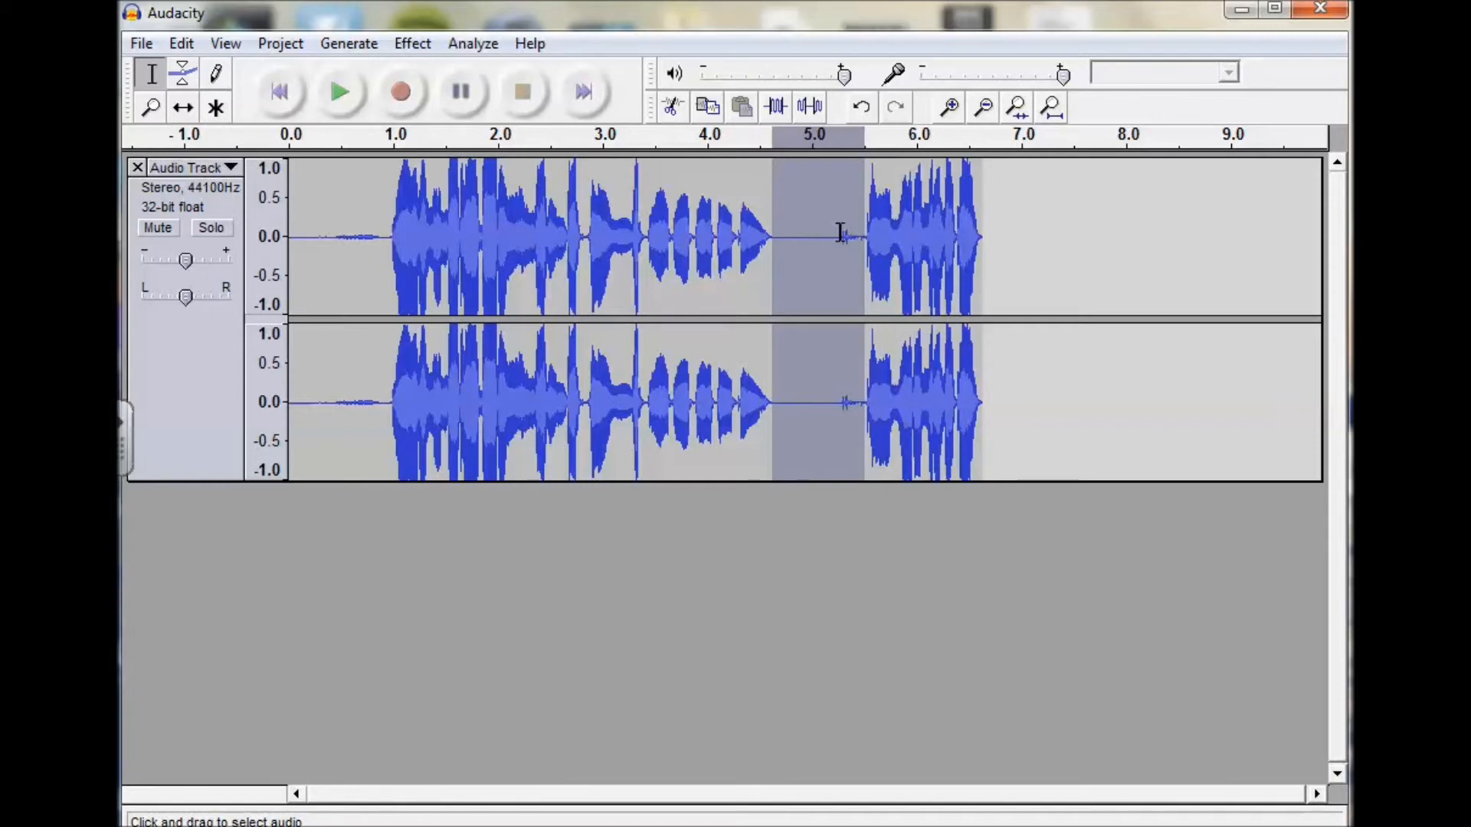
{"action": "key", "text": "Delete"}
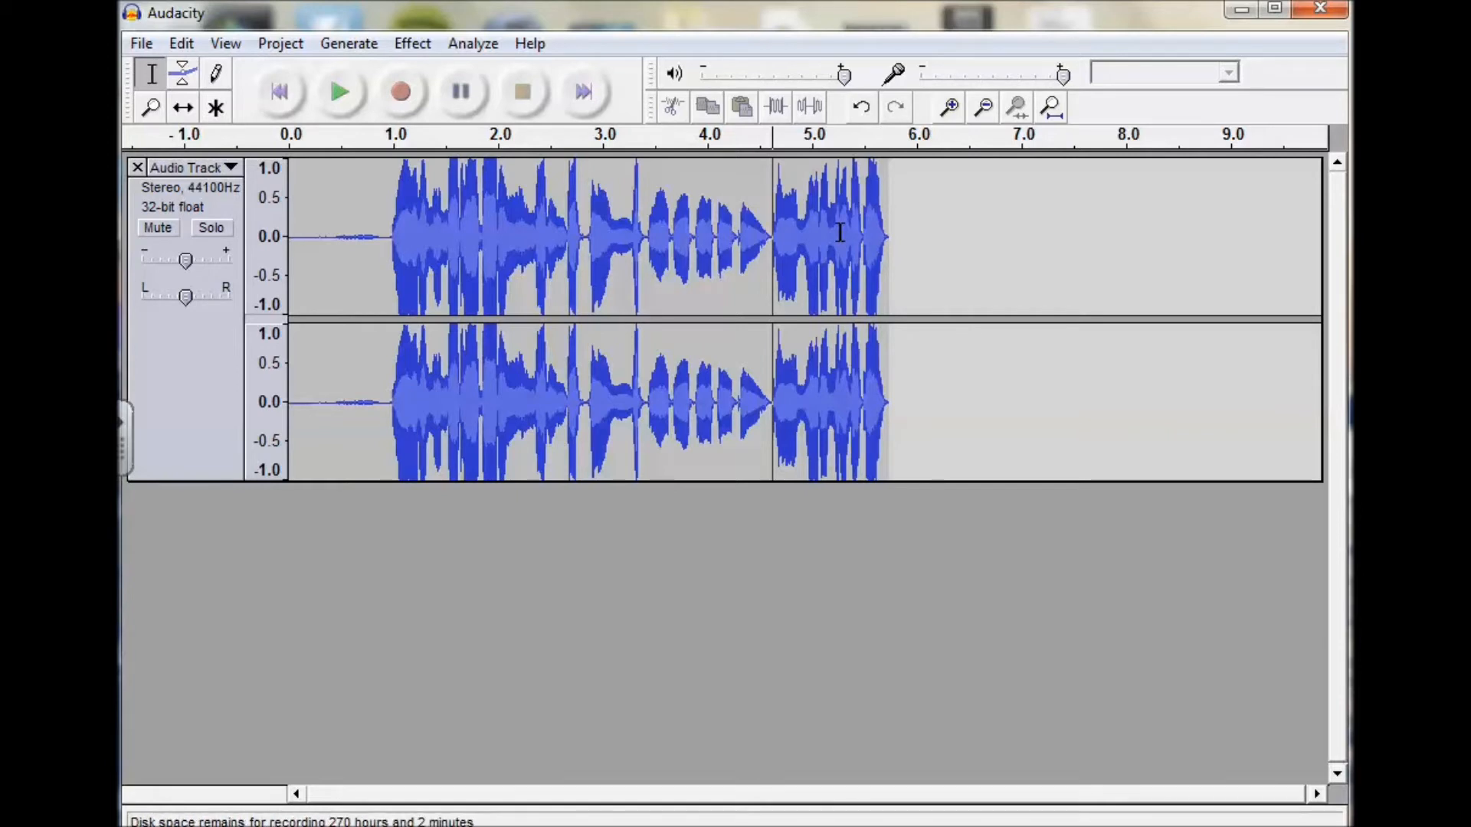
{"action": "left_click", "coordinate": [180, 44]}
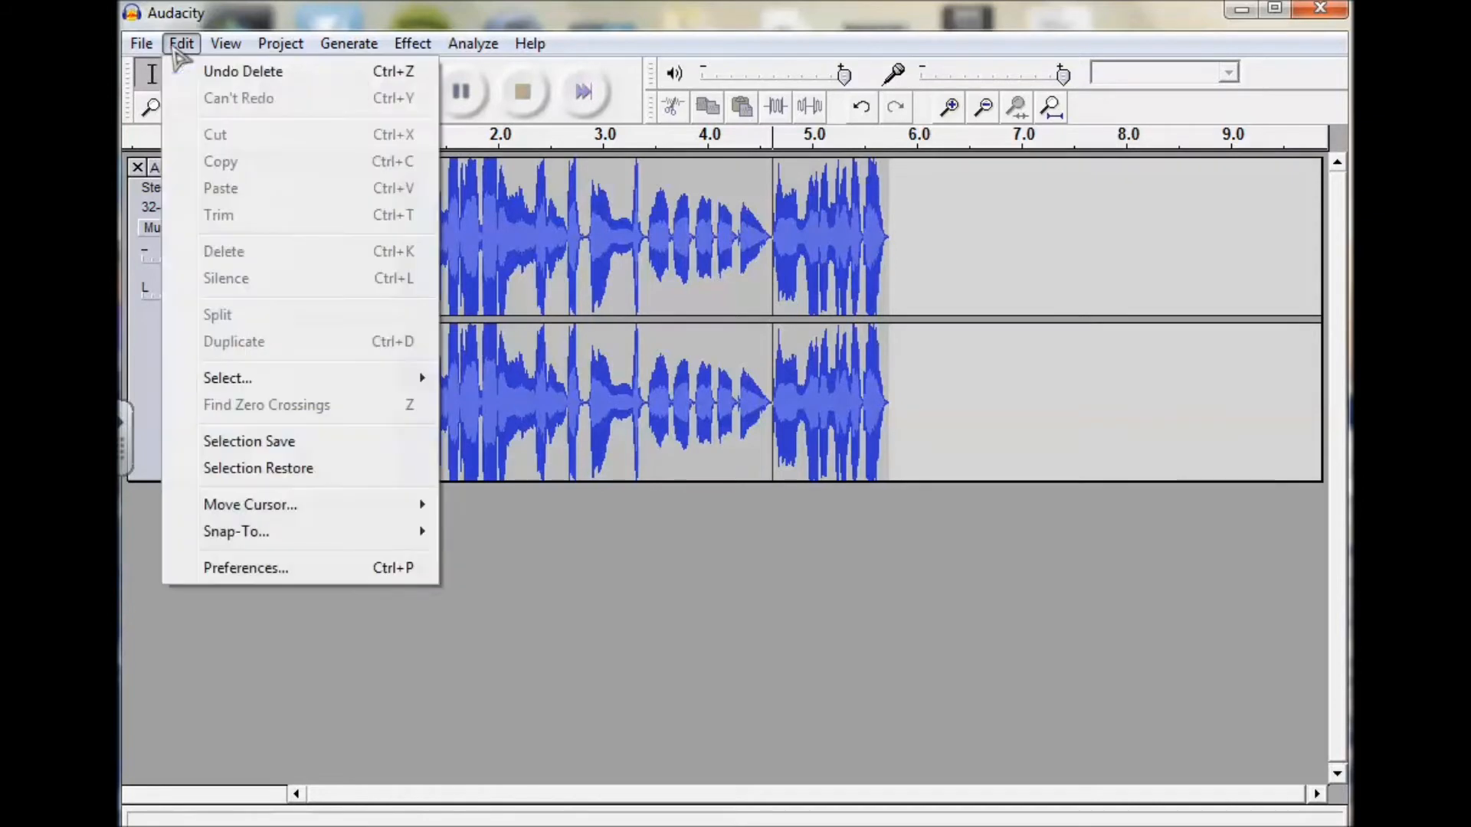
{"action": "left_click", "coordinate": [211, 72]}
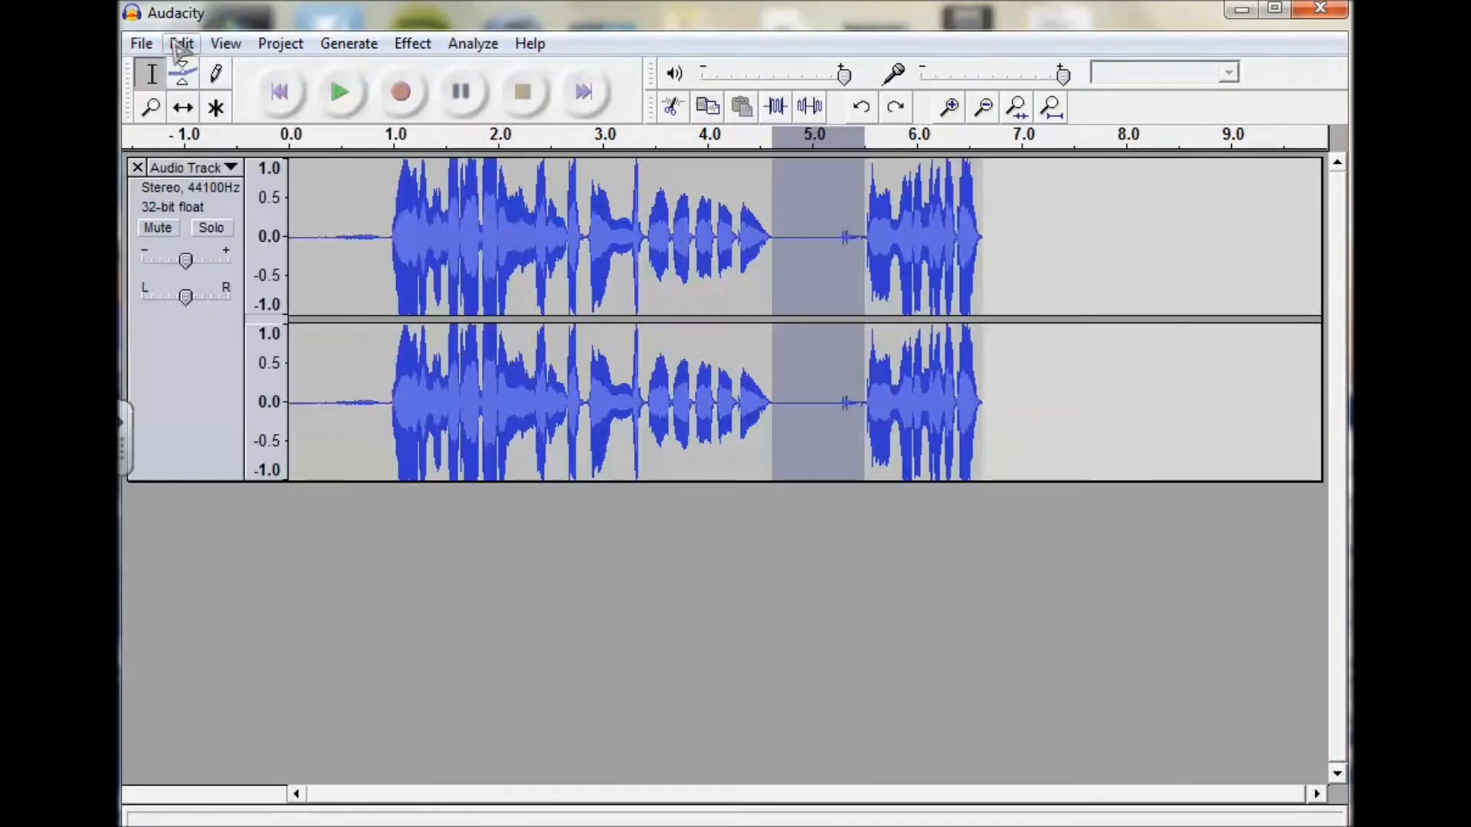
Delete the stretch of audio from about 4.5 to 5.2 seconds to shorten the quiet gap
{"action": "left_click", "coordinate": [872, 418]}
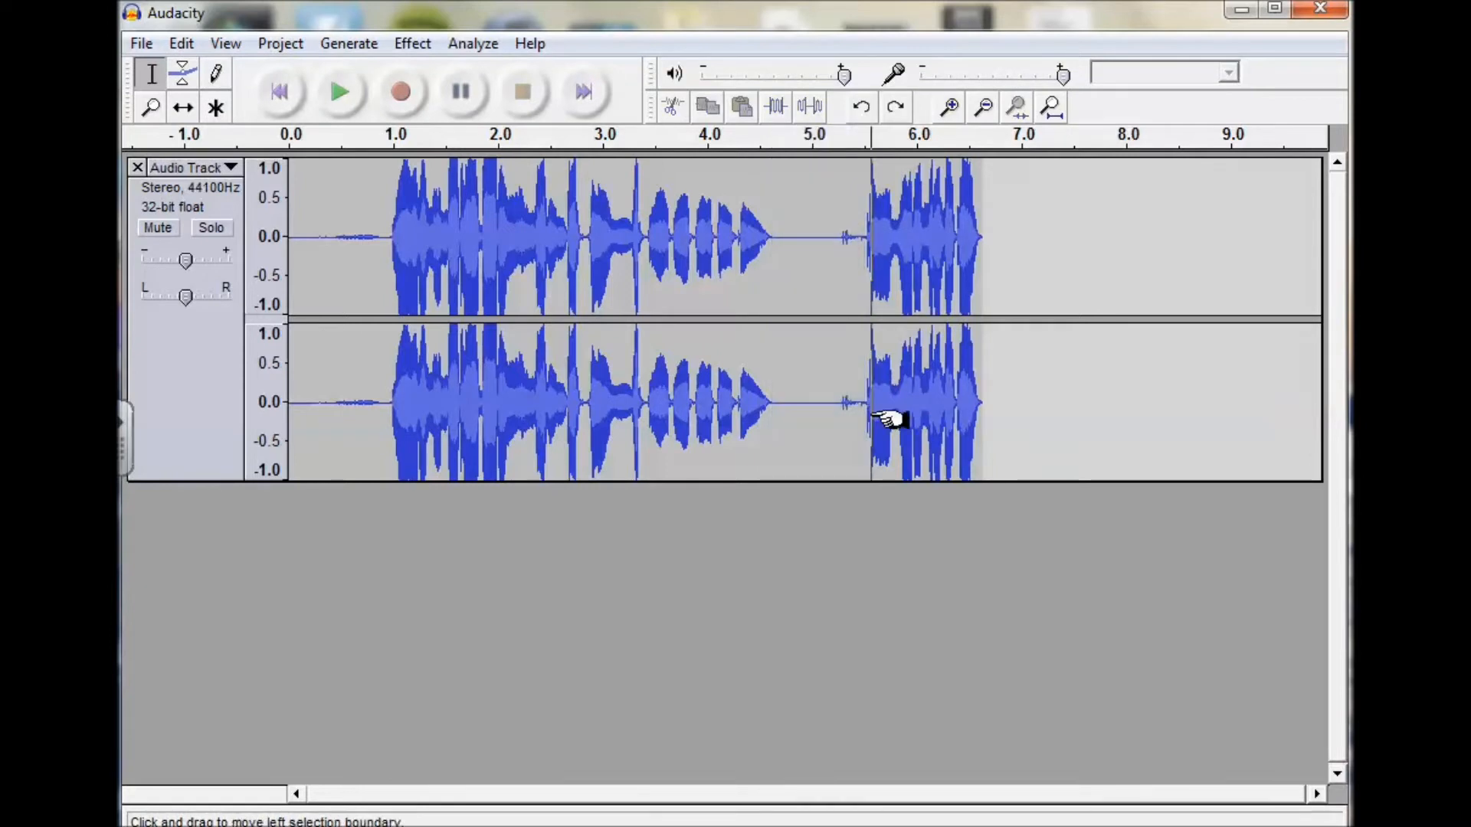
{"action": "left_click_drag", "start_coordinate": [834, 401], "coordinate": [759, 404]}
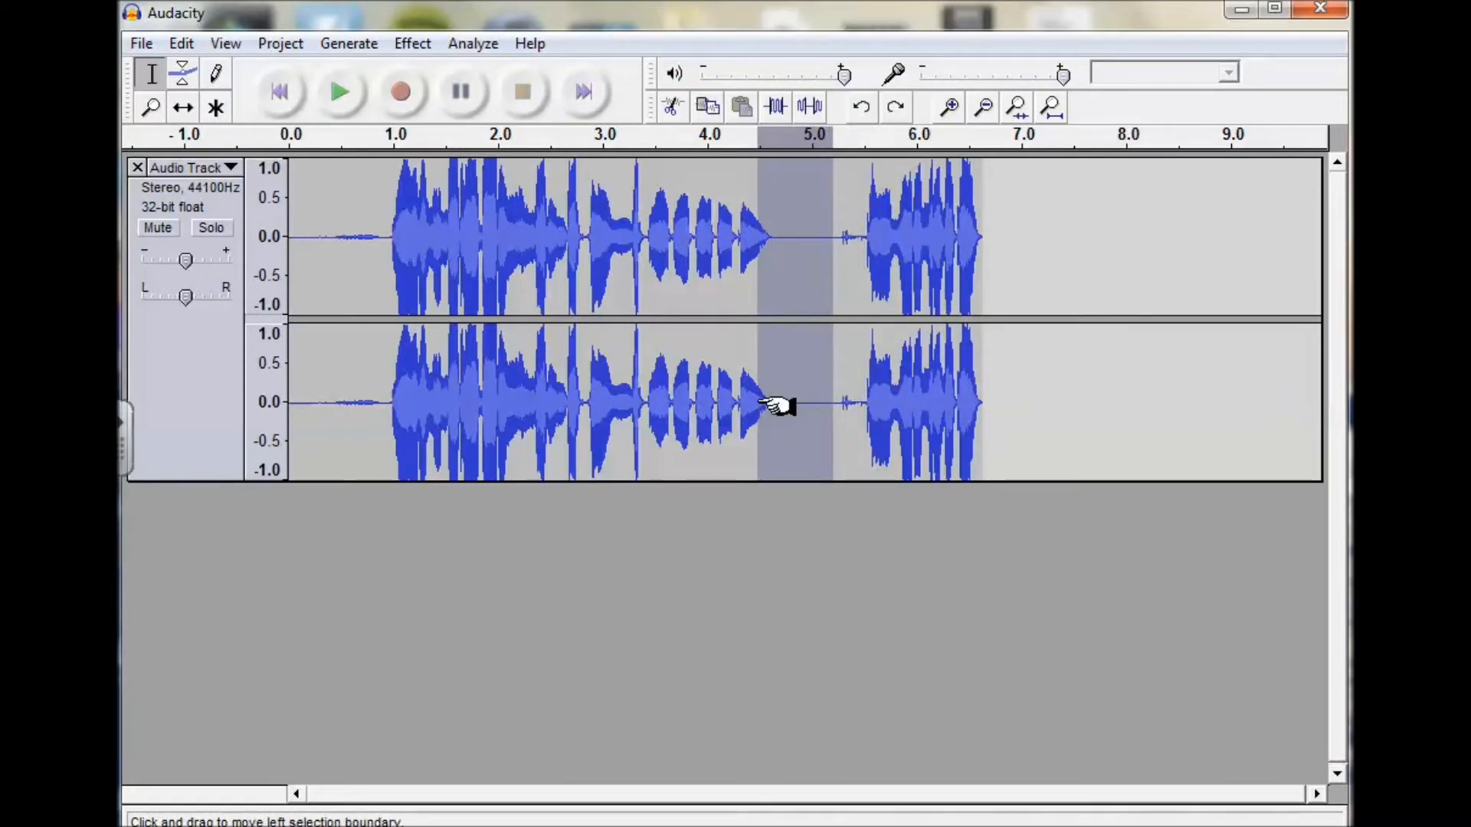
{"action": "key", "text": "Delete"}
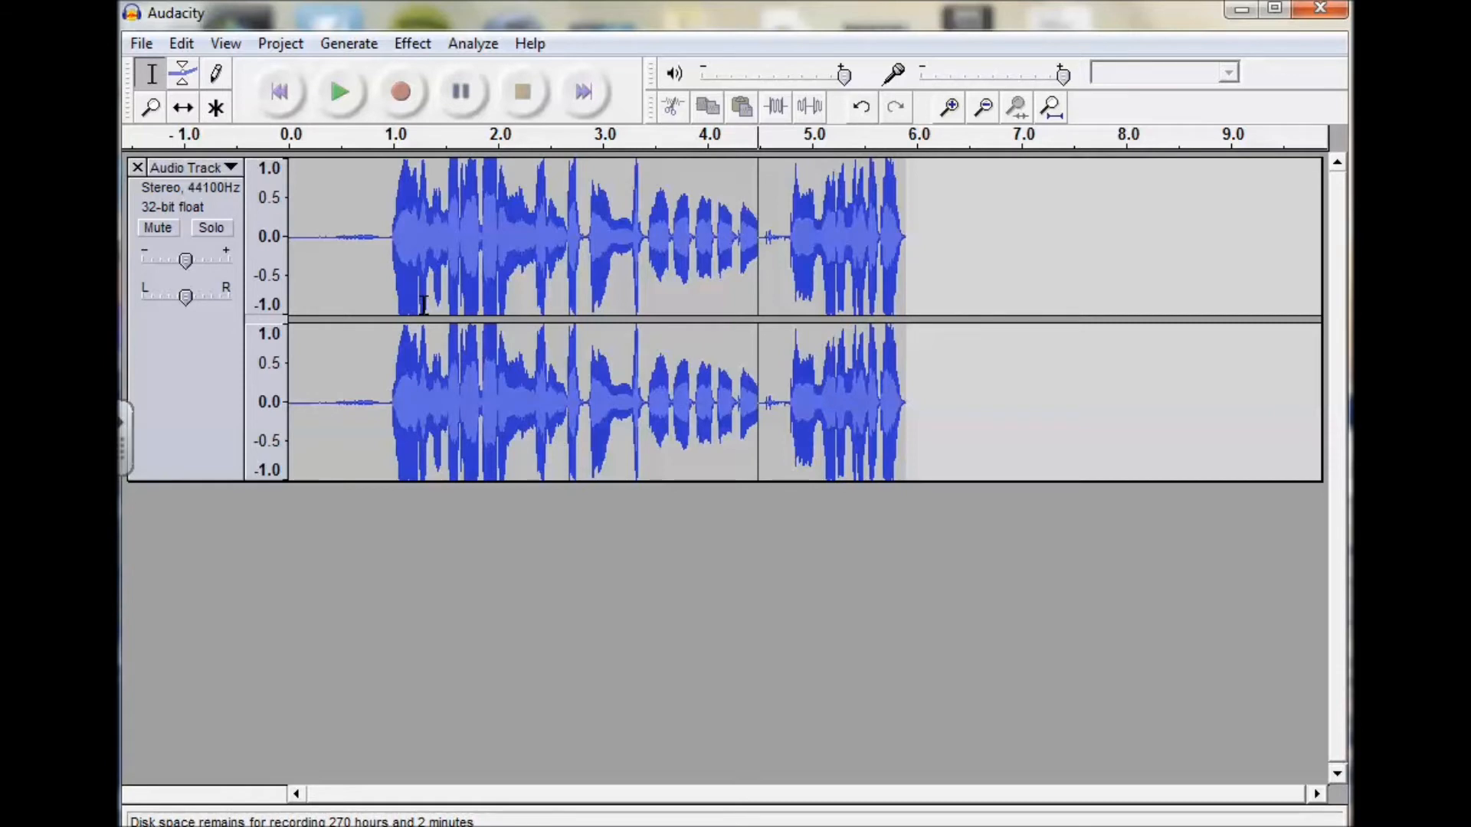
{"action": "left_click", "coordinate": [462, 217]}
{"action": "left_click_drag", "start_coordinate": [462, 217], "coordinate": [632, 256]}
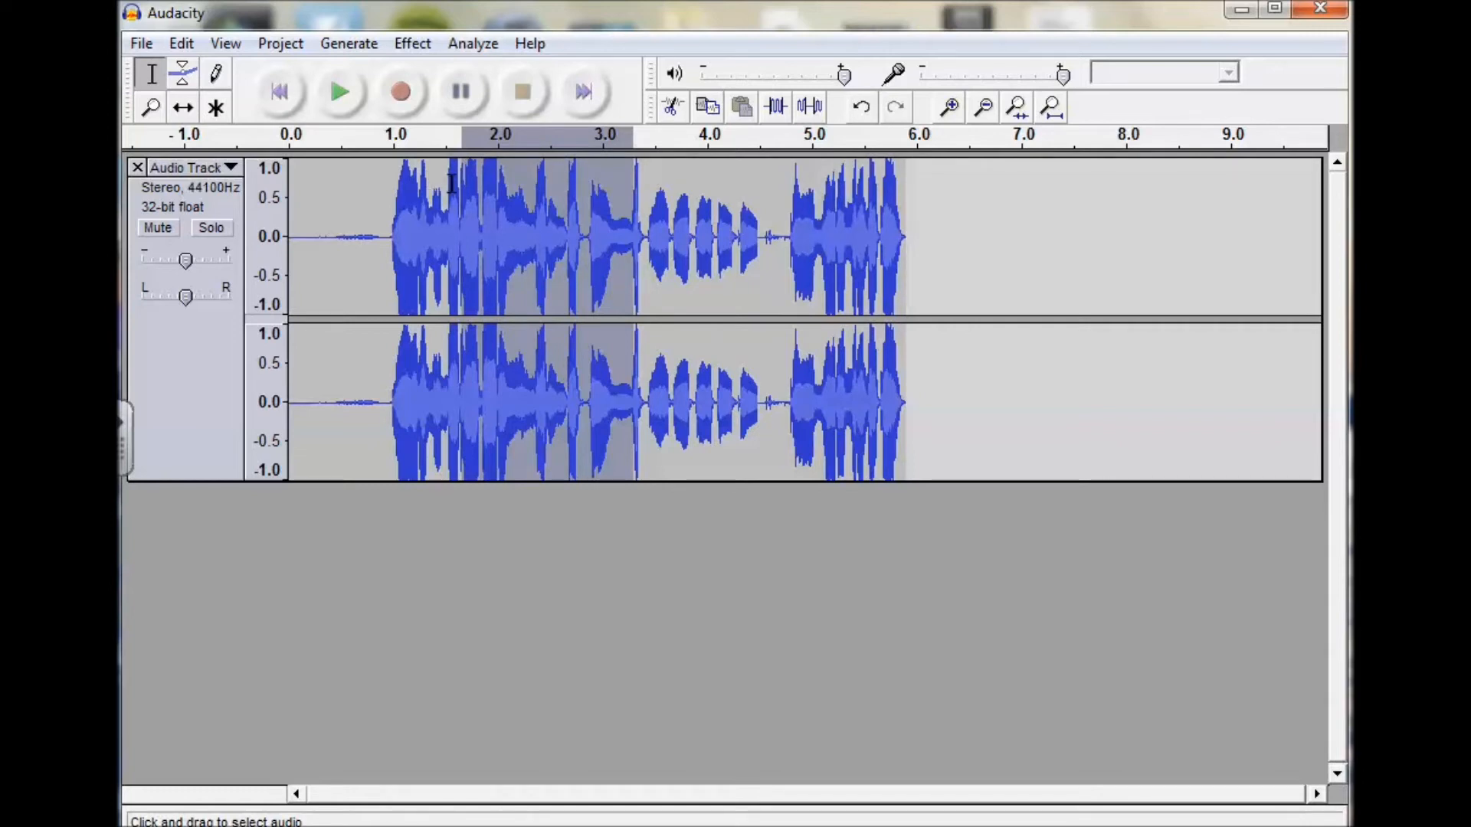
{"action": "left_click", "coordinate": [413, 43]}
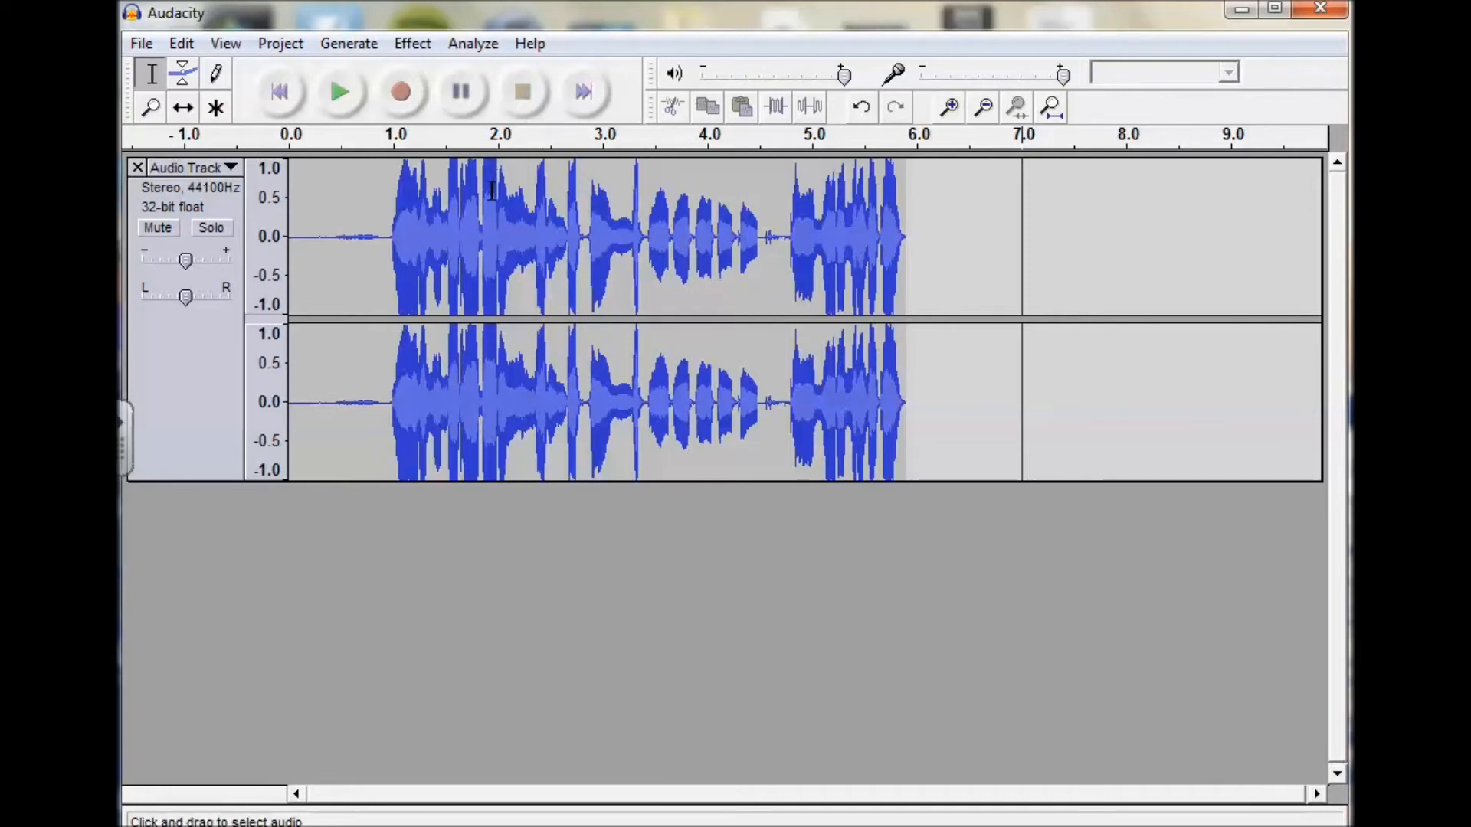
Try the Change Speed effect on the audio from about 1.8 to 2.9 seconds, with percent changes of 55.790 and -32.000, and cancel it
{"action": "left_click_drag", "start_coordinate": [484, 201], "coordinate": [593, 184]}
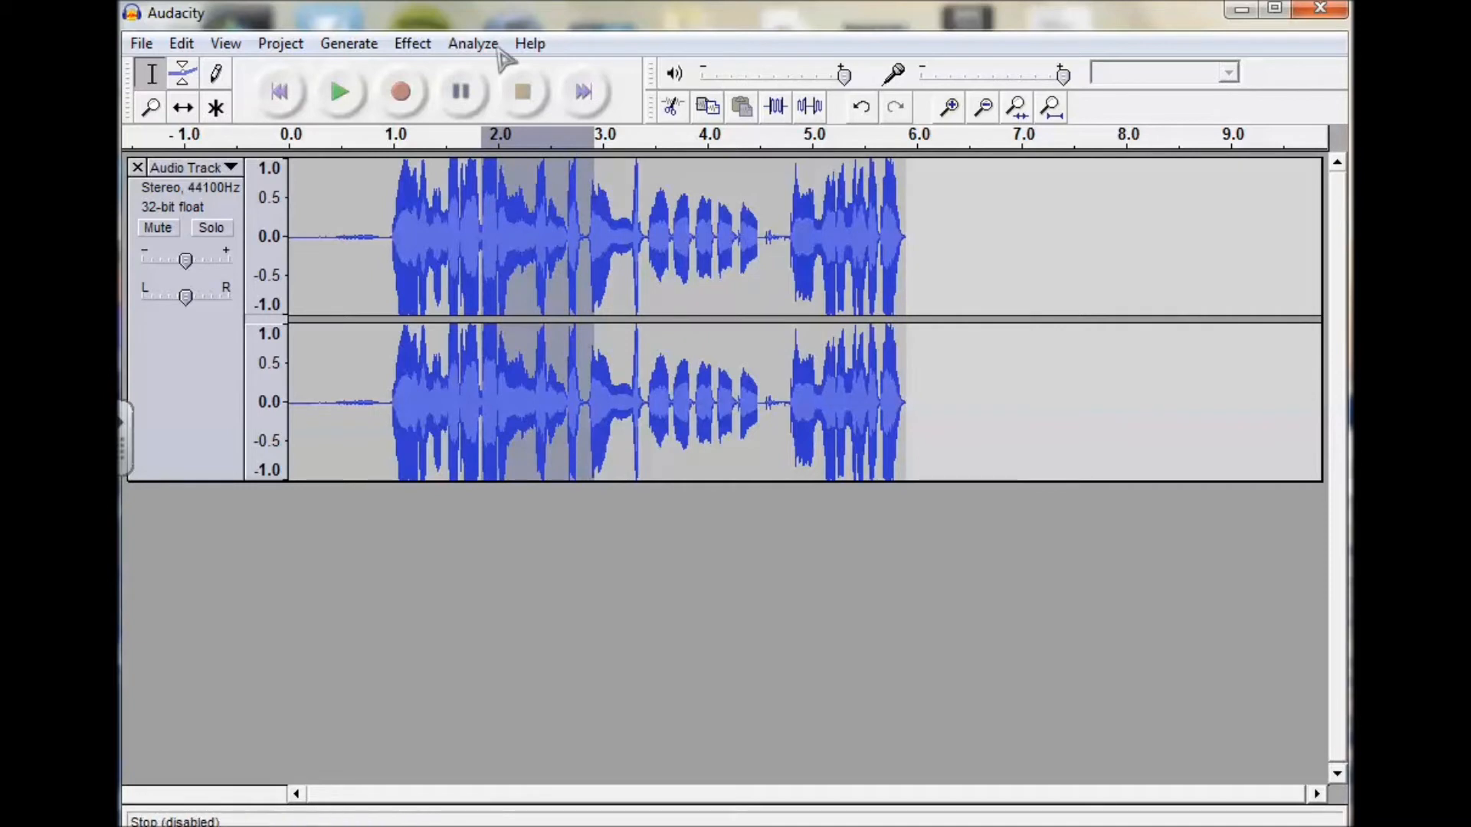
{"action": "left_click", "coordinate": [413, 44]}
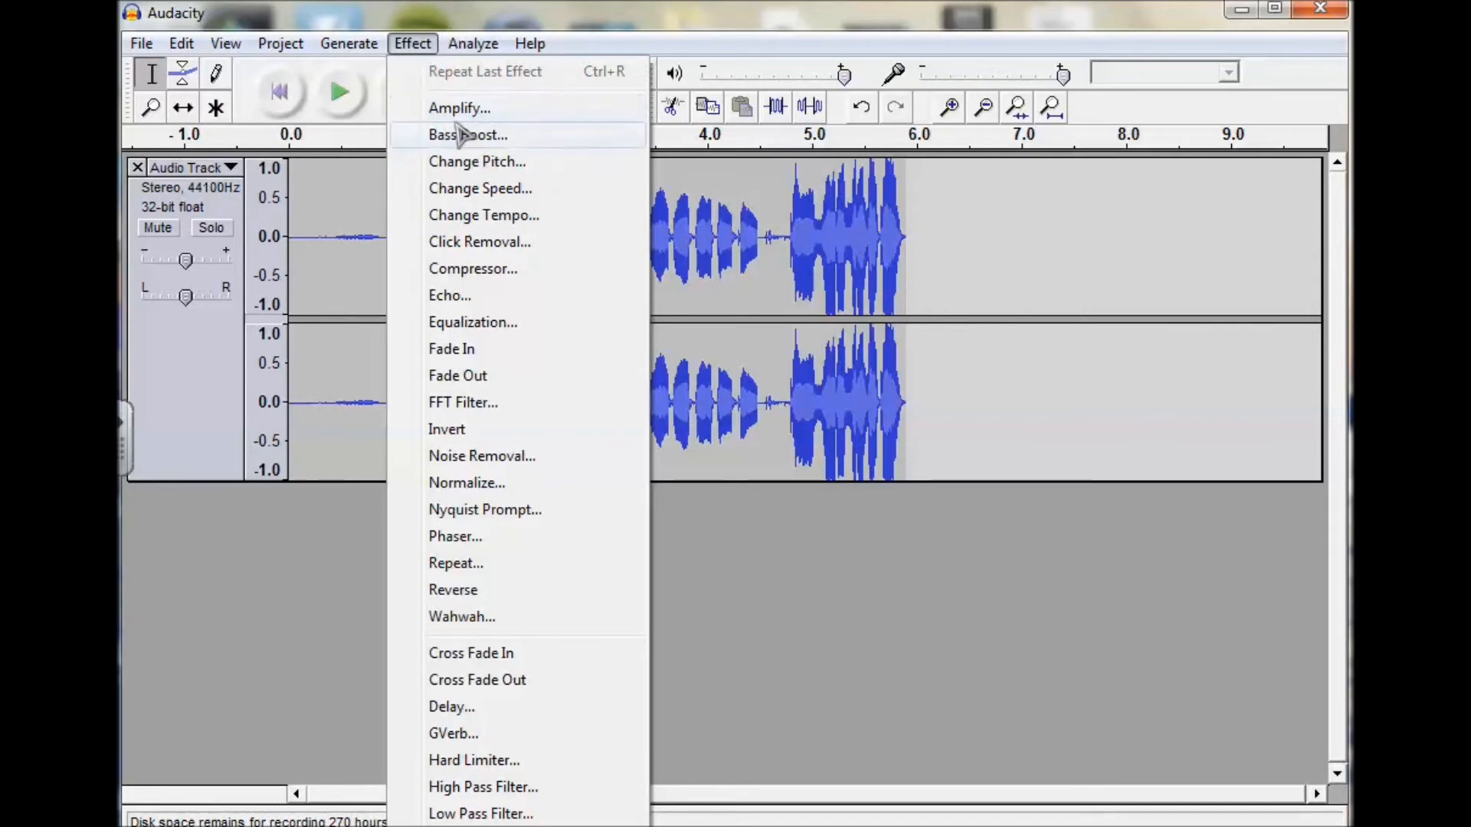
{"action": "mouse_move", "coordinate": [502, 55]}
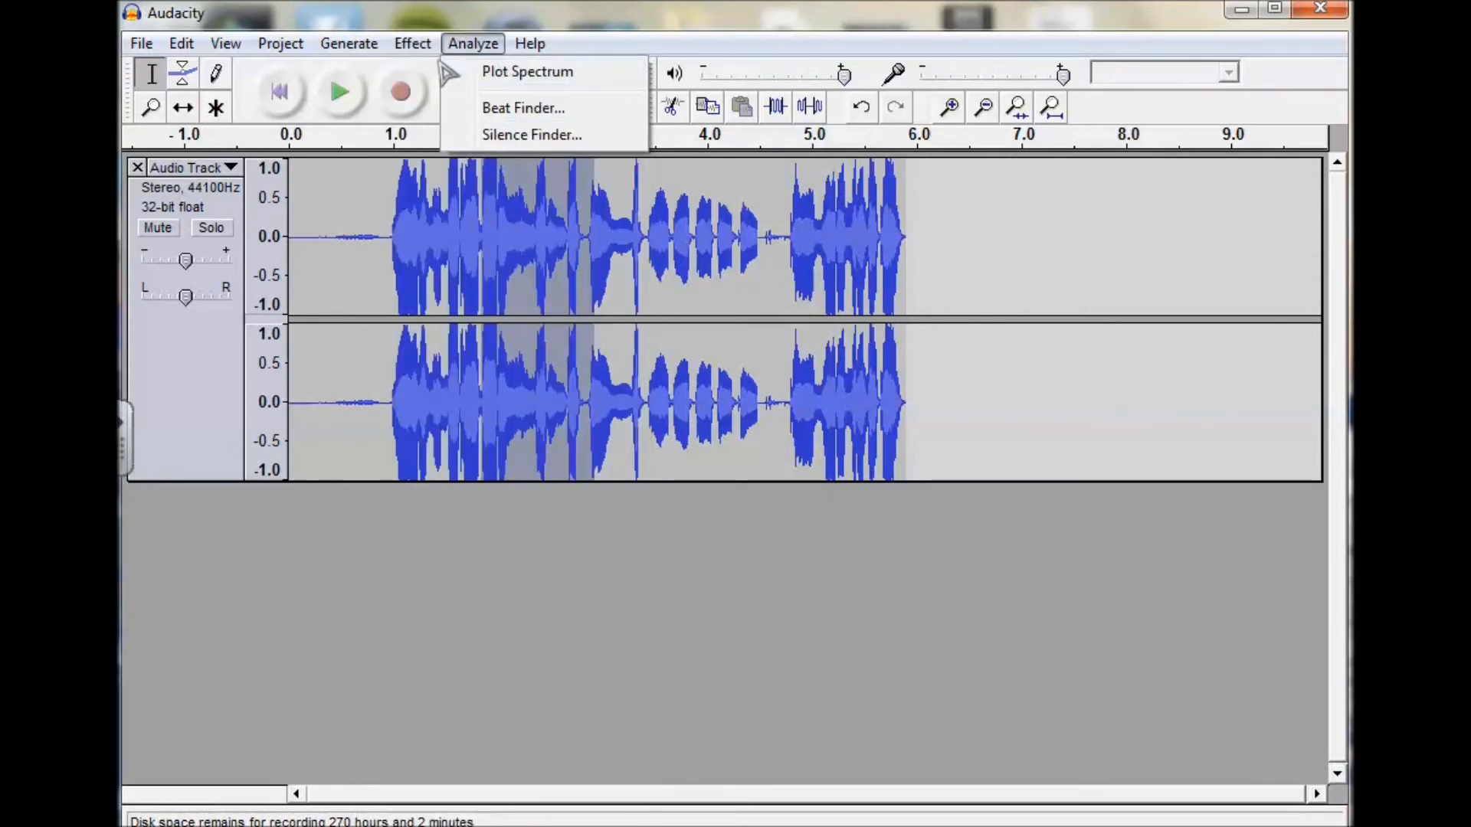
{"action": "mouse_move", "coordinate": [412, 44]}
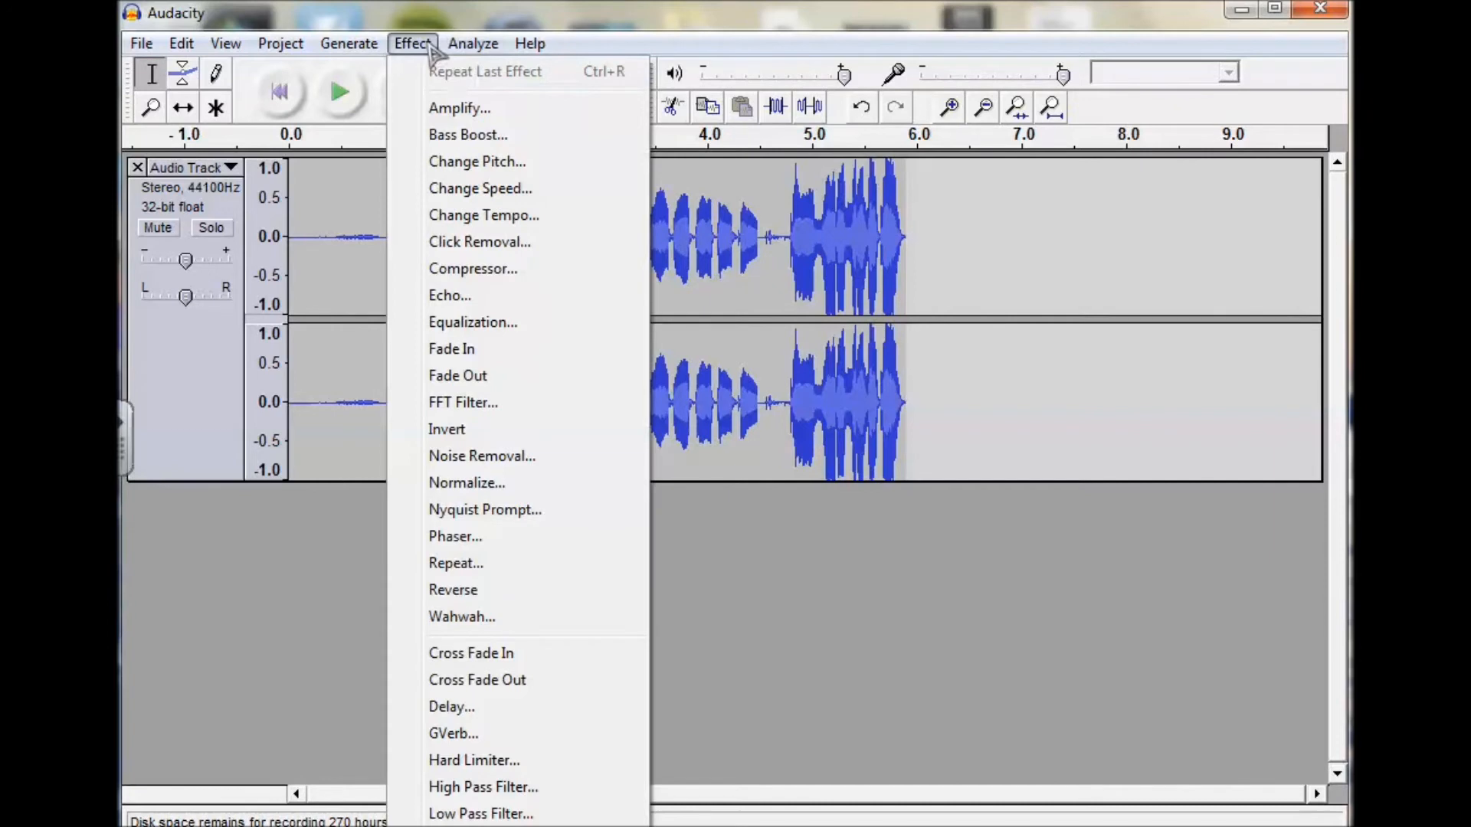
{"action": "left_click", "coordinate": [492, 190]}
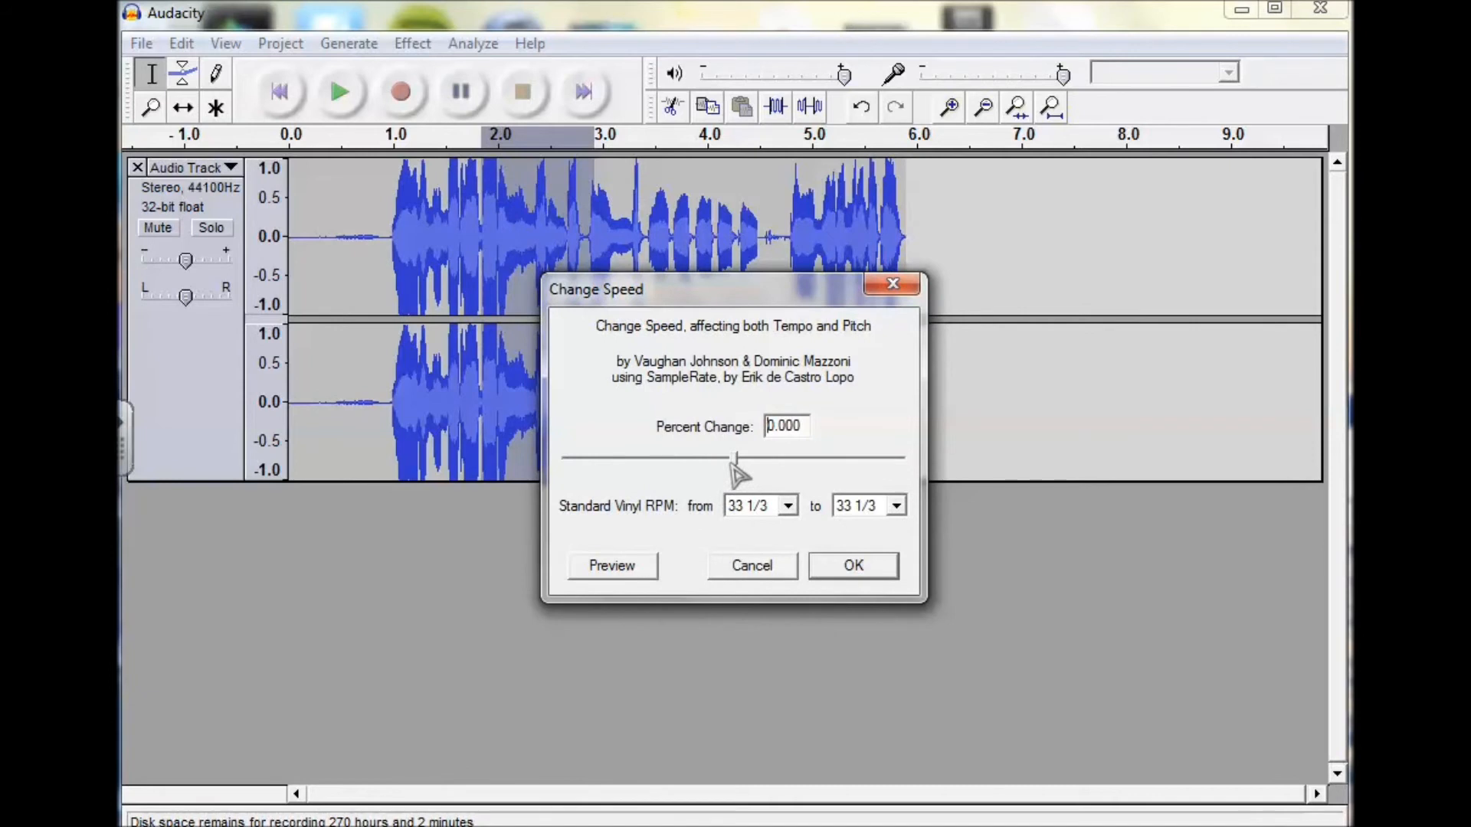
{"action": "left_click_drag", "start_coordinate": [737, 464], "coordinate": [774, 468]}
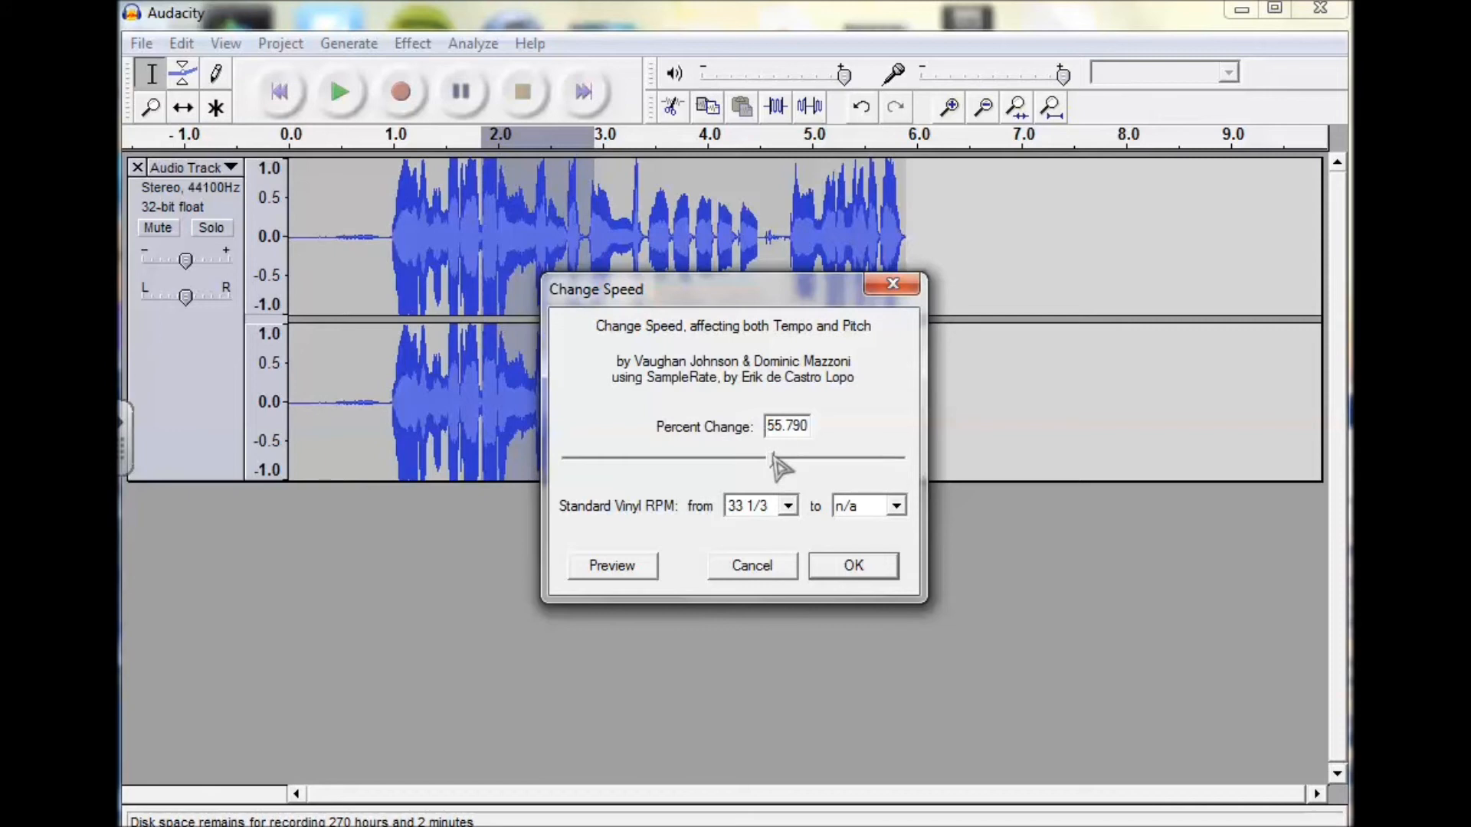
{"action": "left_click_drag", "start_coordinate": [774, 457], "coordinate": [682, 458]}
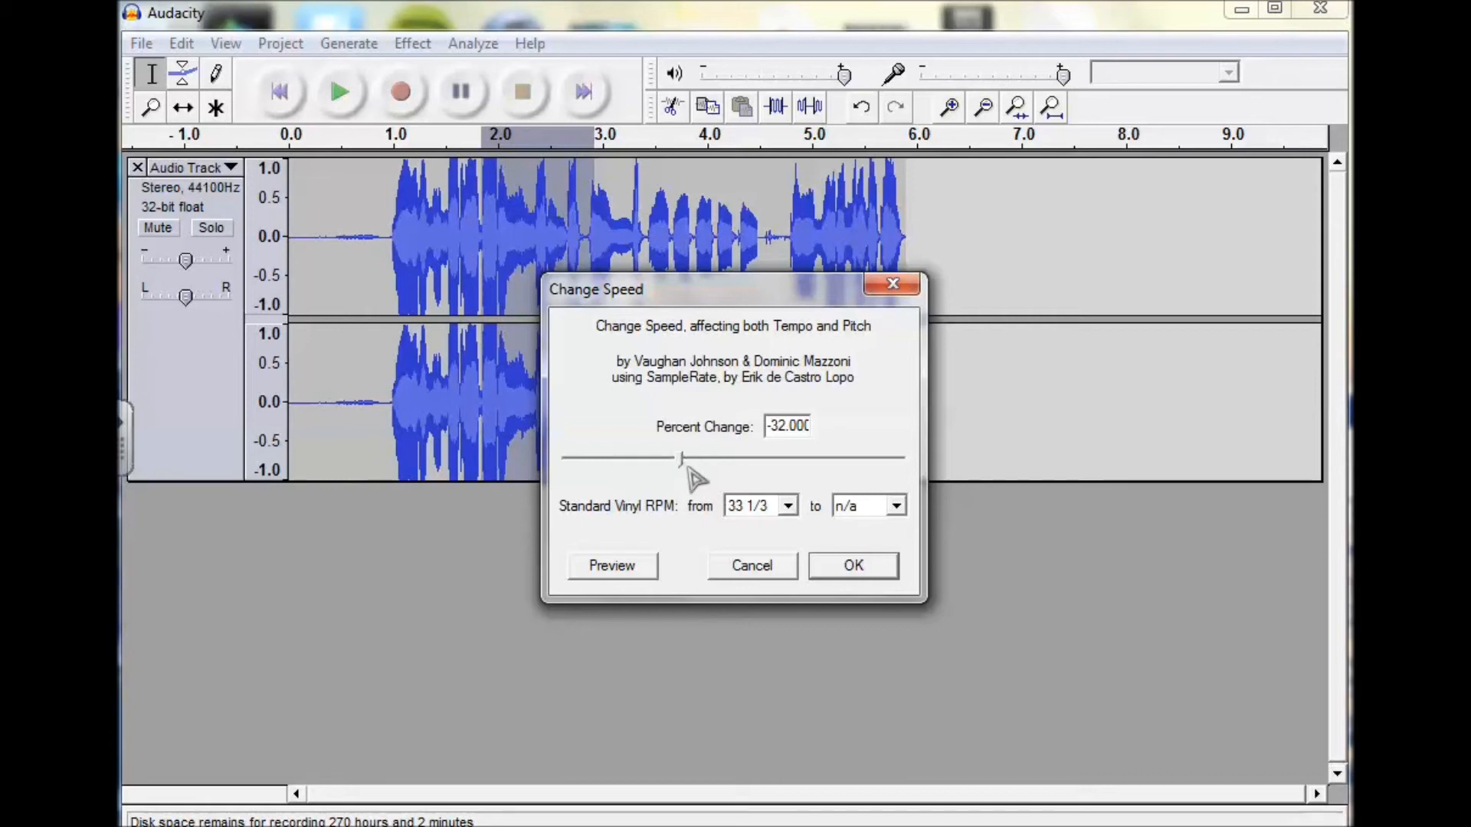
{"action": "left_click", "coordinate": [749, 571]}
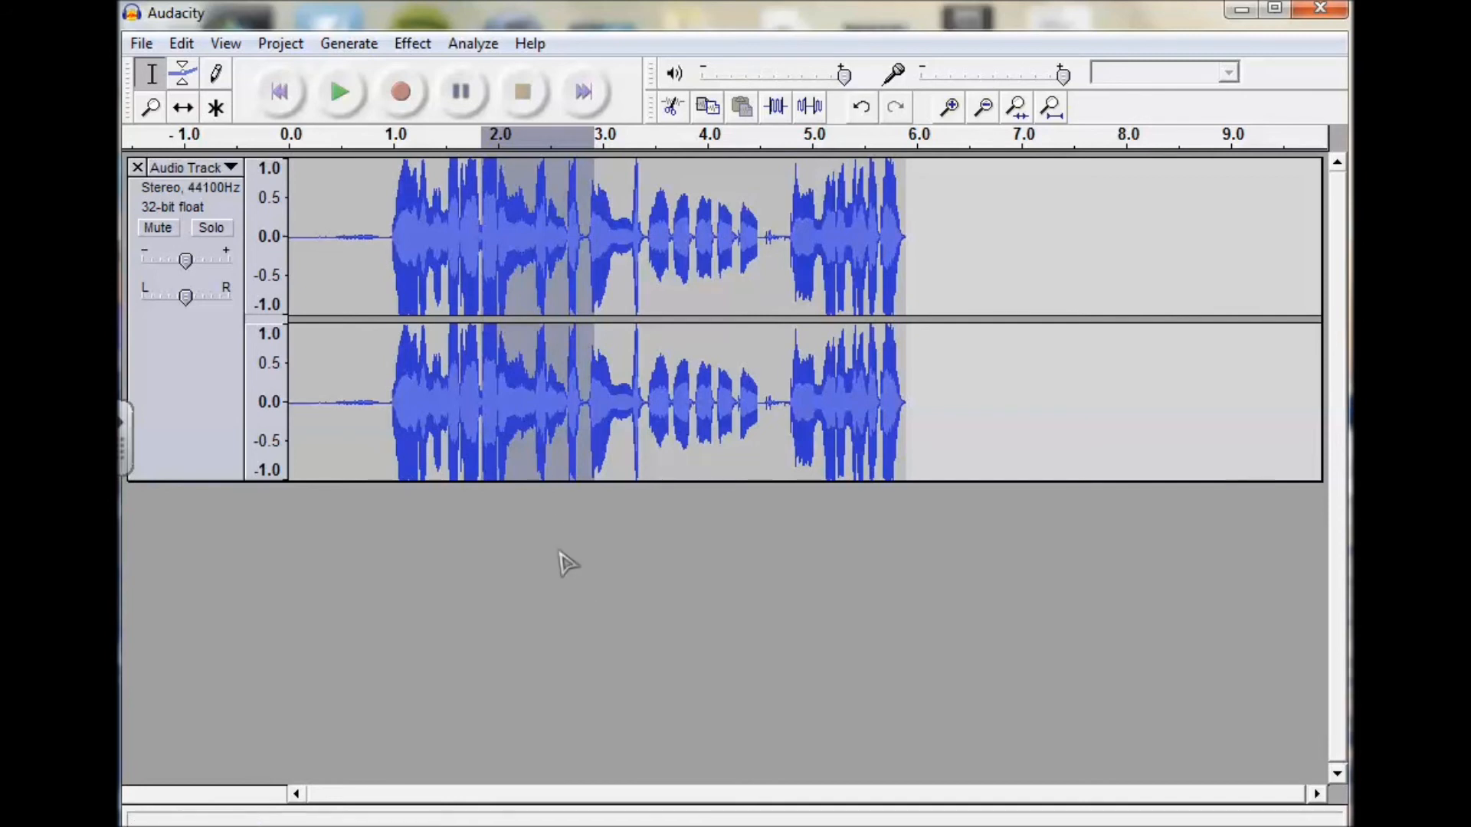
Record a second audio track starting at about 6.3 seconds, just past the end of the first recording
{"action": "left_click", "coordinate": [541, 506]}
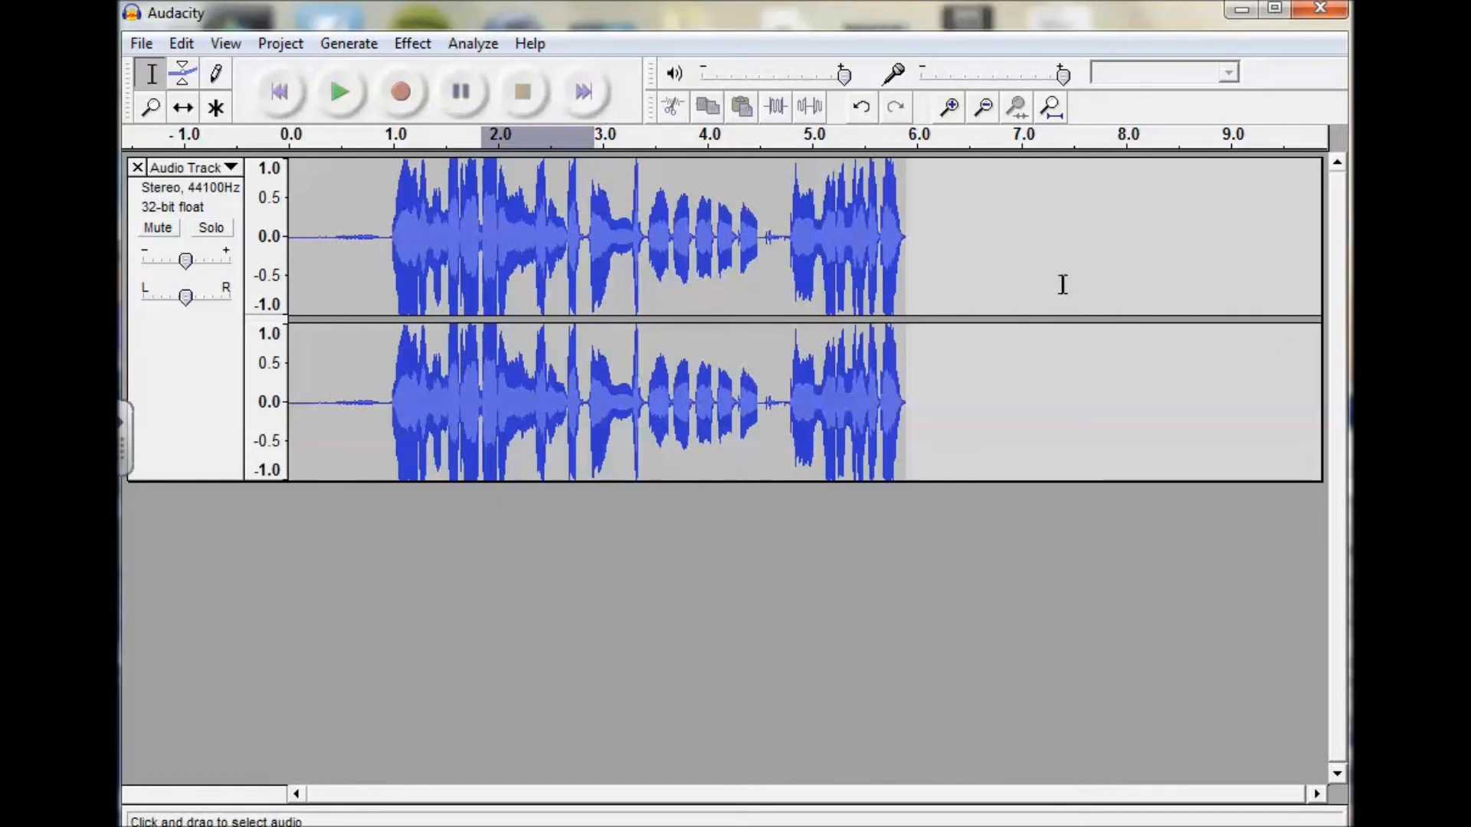
{"action": "left_click", "coordinate": [950, 203]}
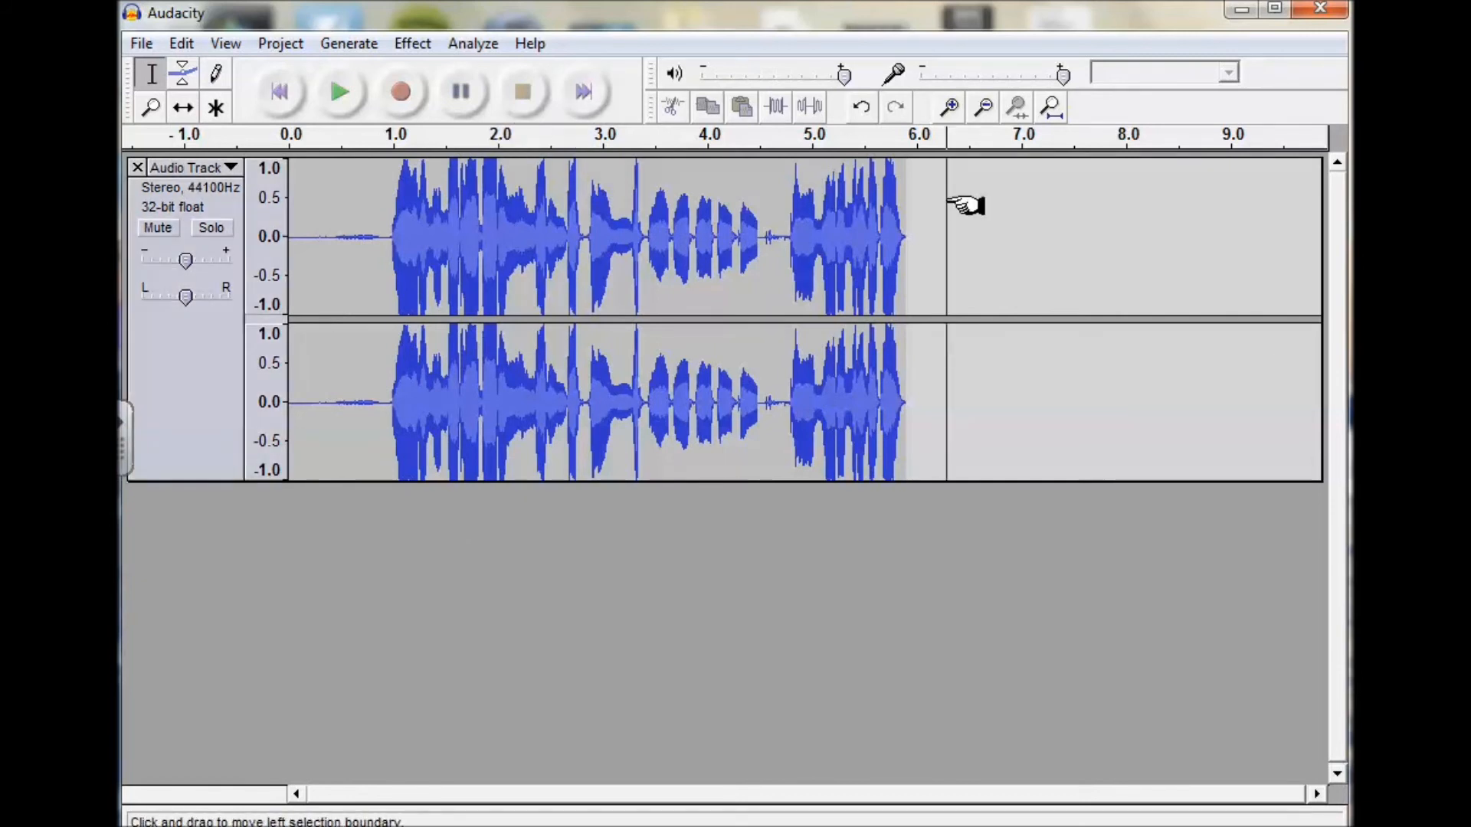
{"action": "left_click", "coordinate": [410, 531]}
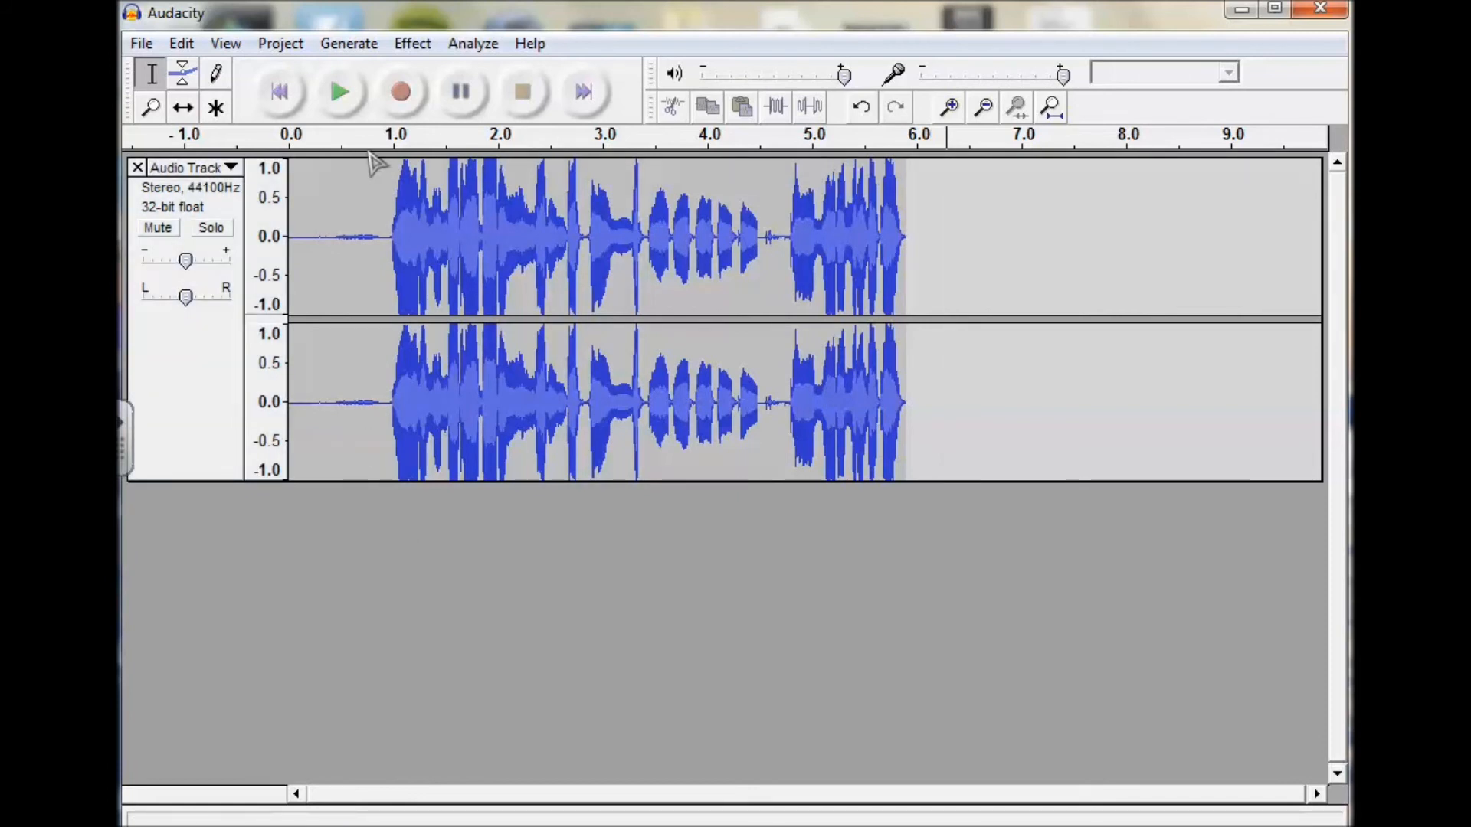
{"action": "left_click", "coordinate": [399, 96]}
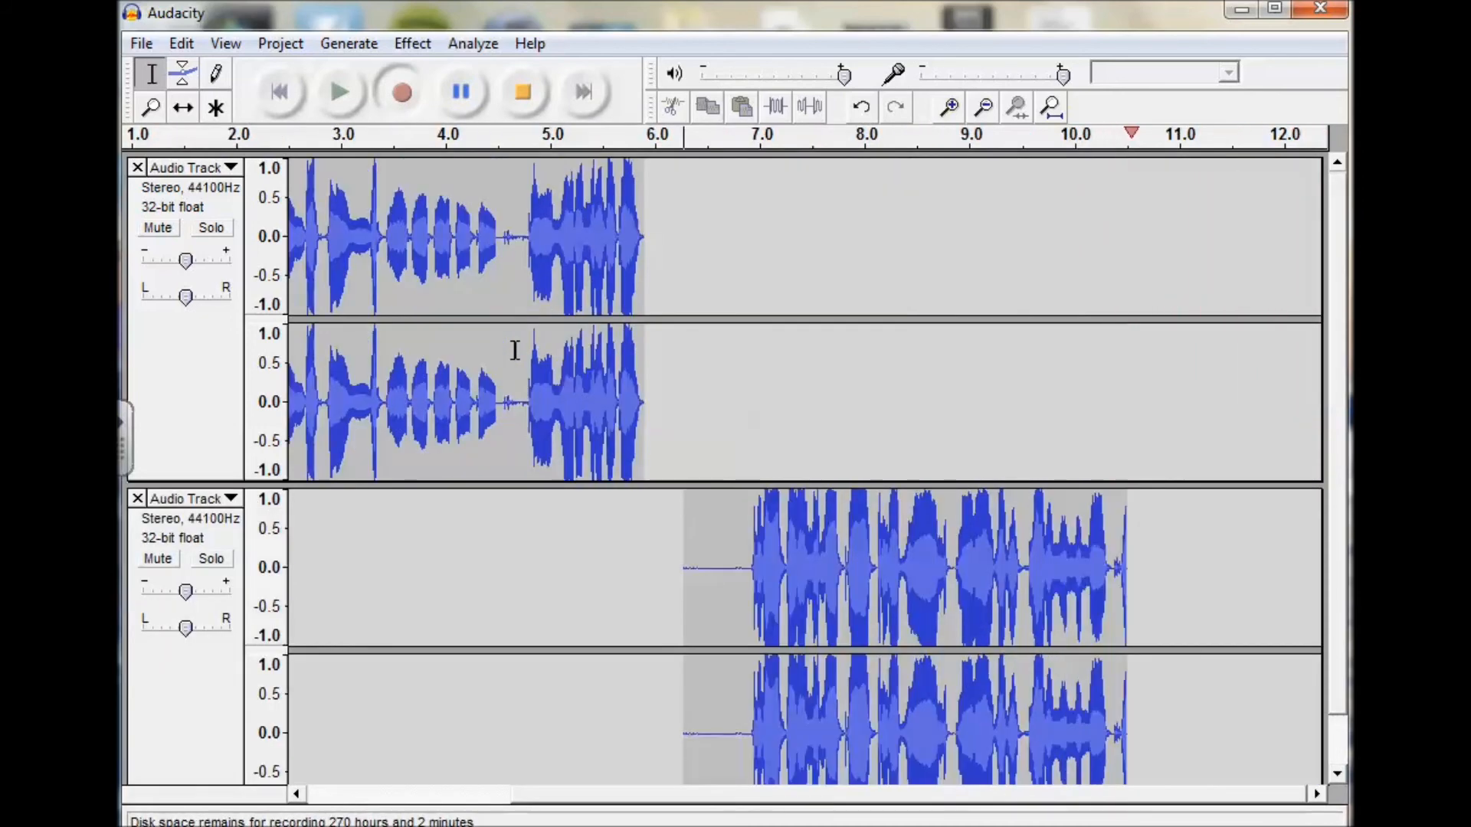
{"action": "left_click", "coordinate": [521, 107]}
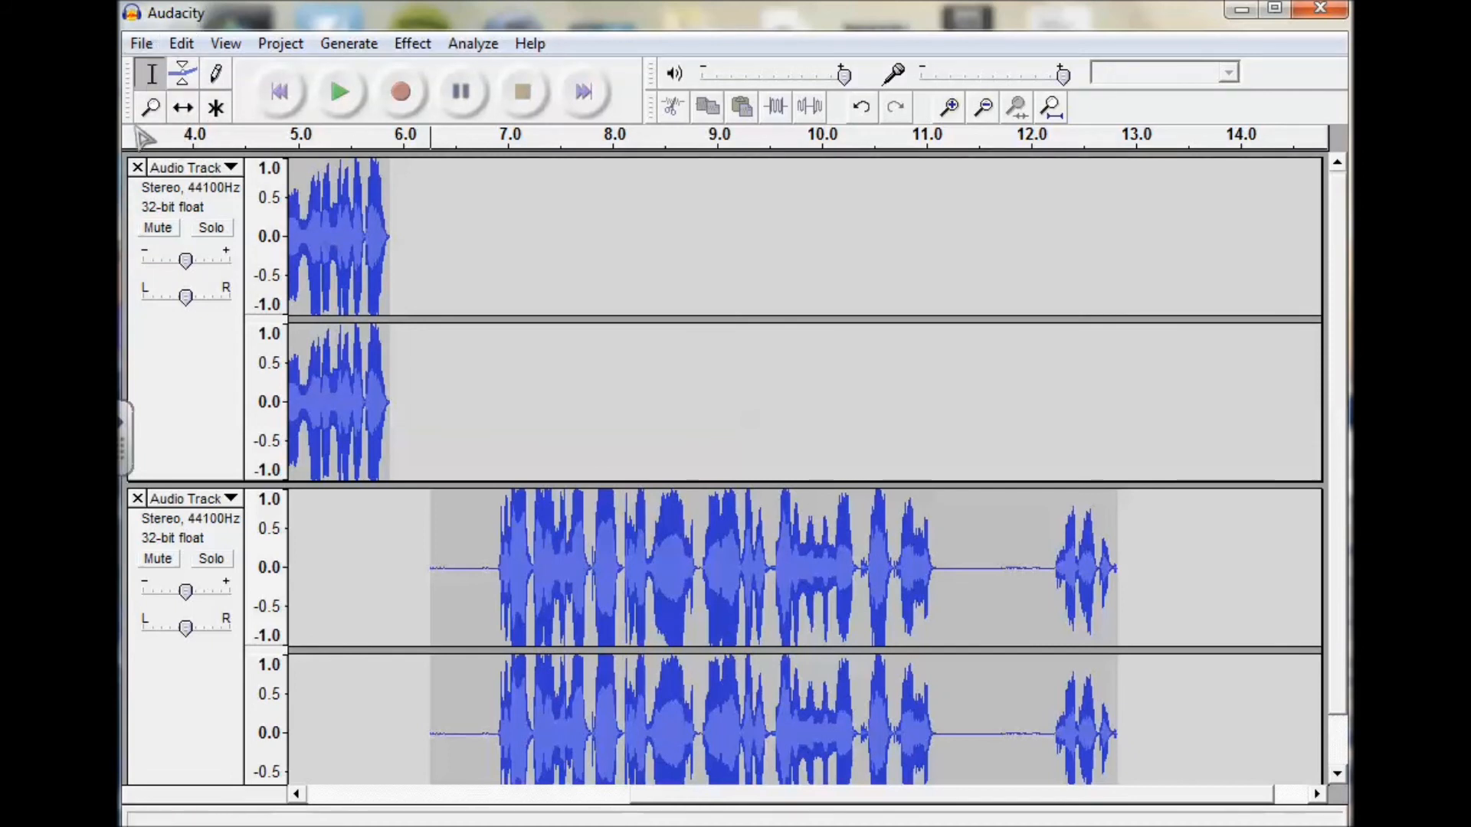
Reorder the recordings with the Time Shift tool so the second track starts at 0 seconds and the first follows at about 6.4 seconds
{"action": "left_click", "coordinate": [183, 113]}
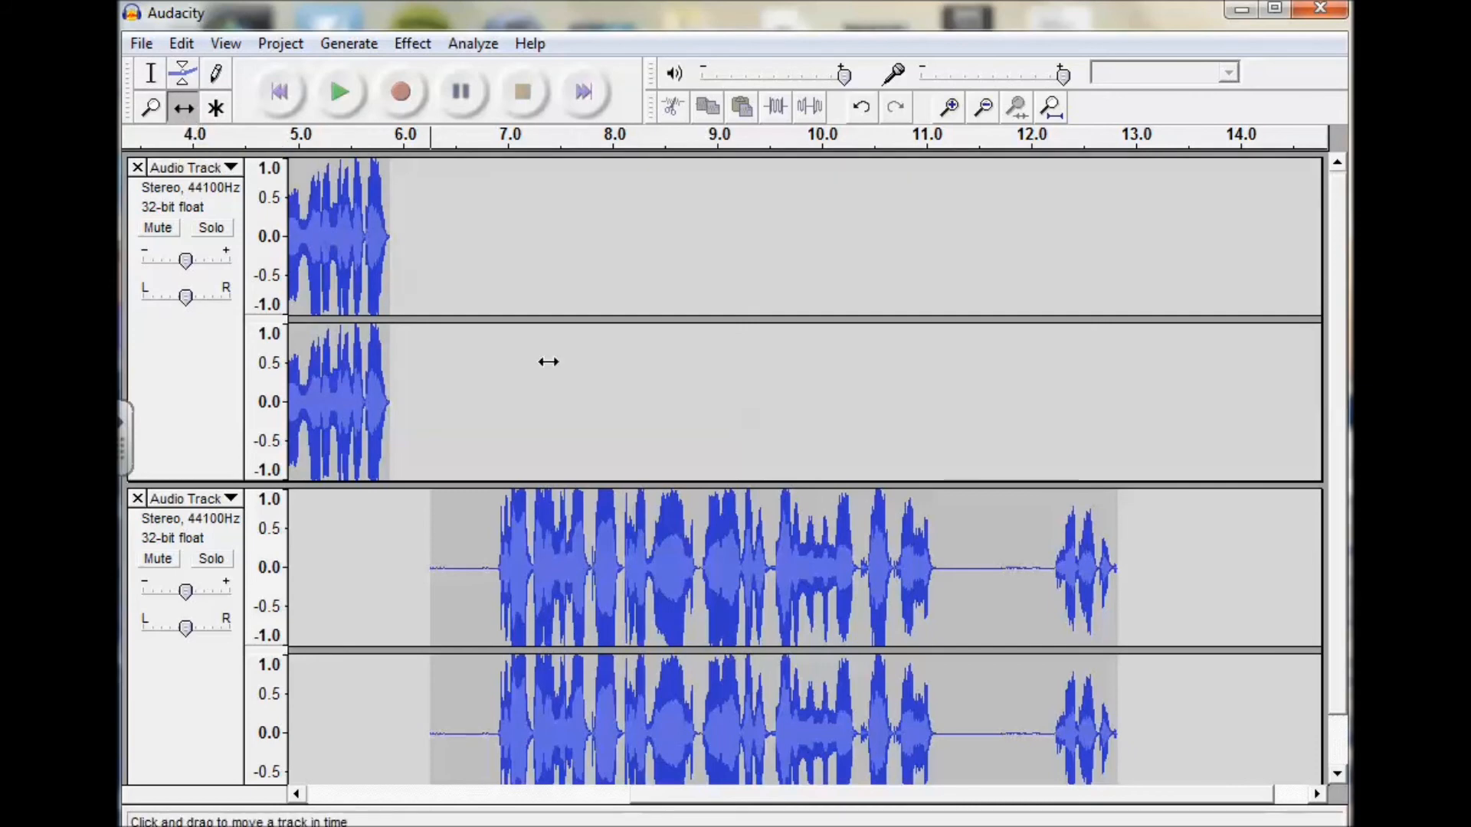
{"action": "left_click_drag", "start_coordinate": [679, 513], "coordinate": [563, 496]}
{"action": "left_click_drag", "start_coordinate": [403, 226], "coordinate": [1378, 265]}
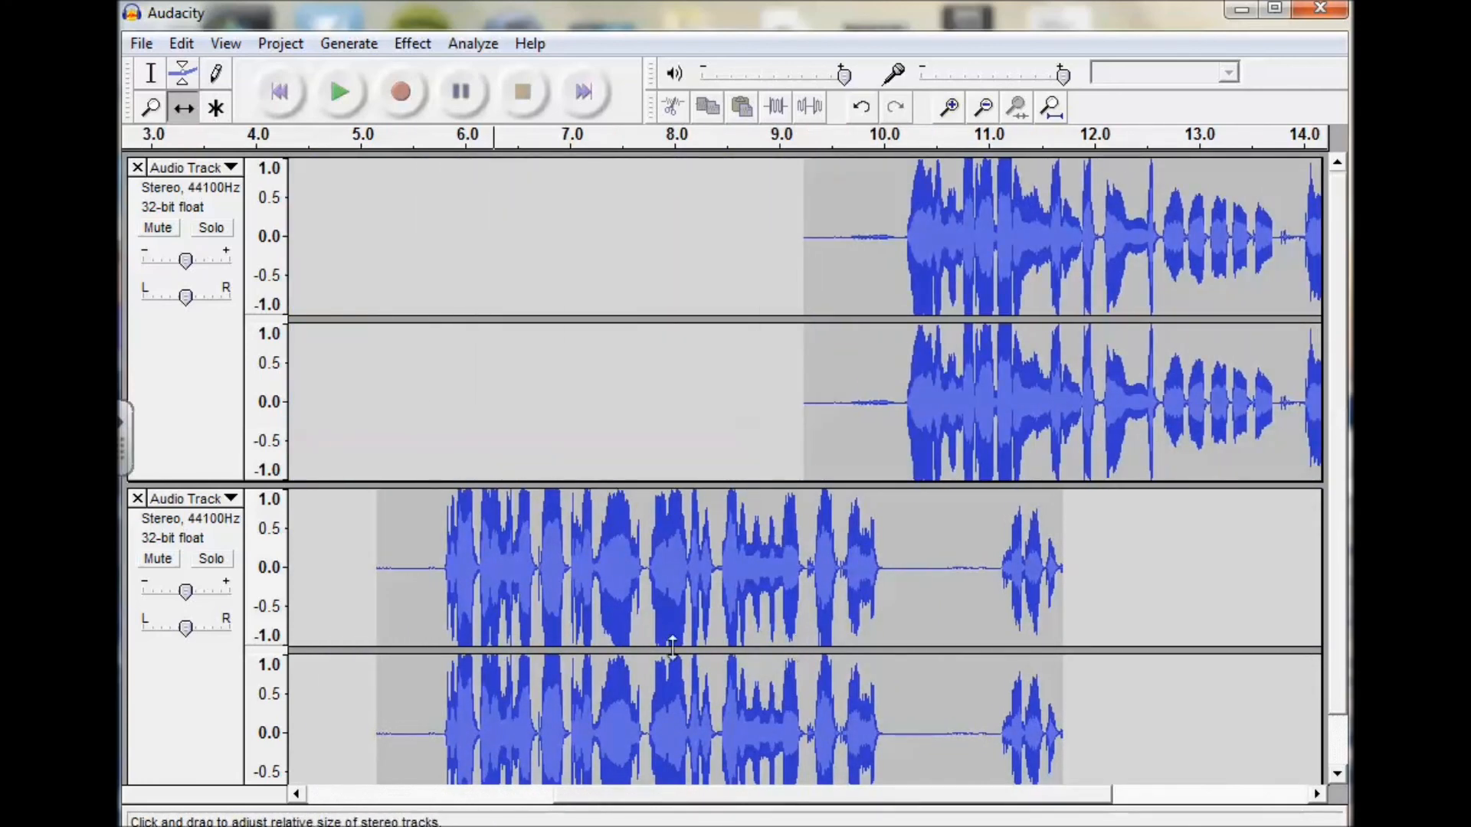
{"action": "left_click_drag", "start_coordinate": [797, 648], "coordinate": [797, 633]}
{"action": "left_click_drag", "start_coordinate": [622, 563], "coordinate": [592, 568]}
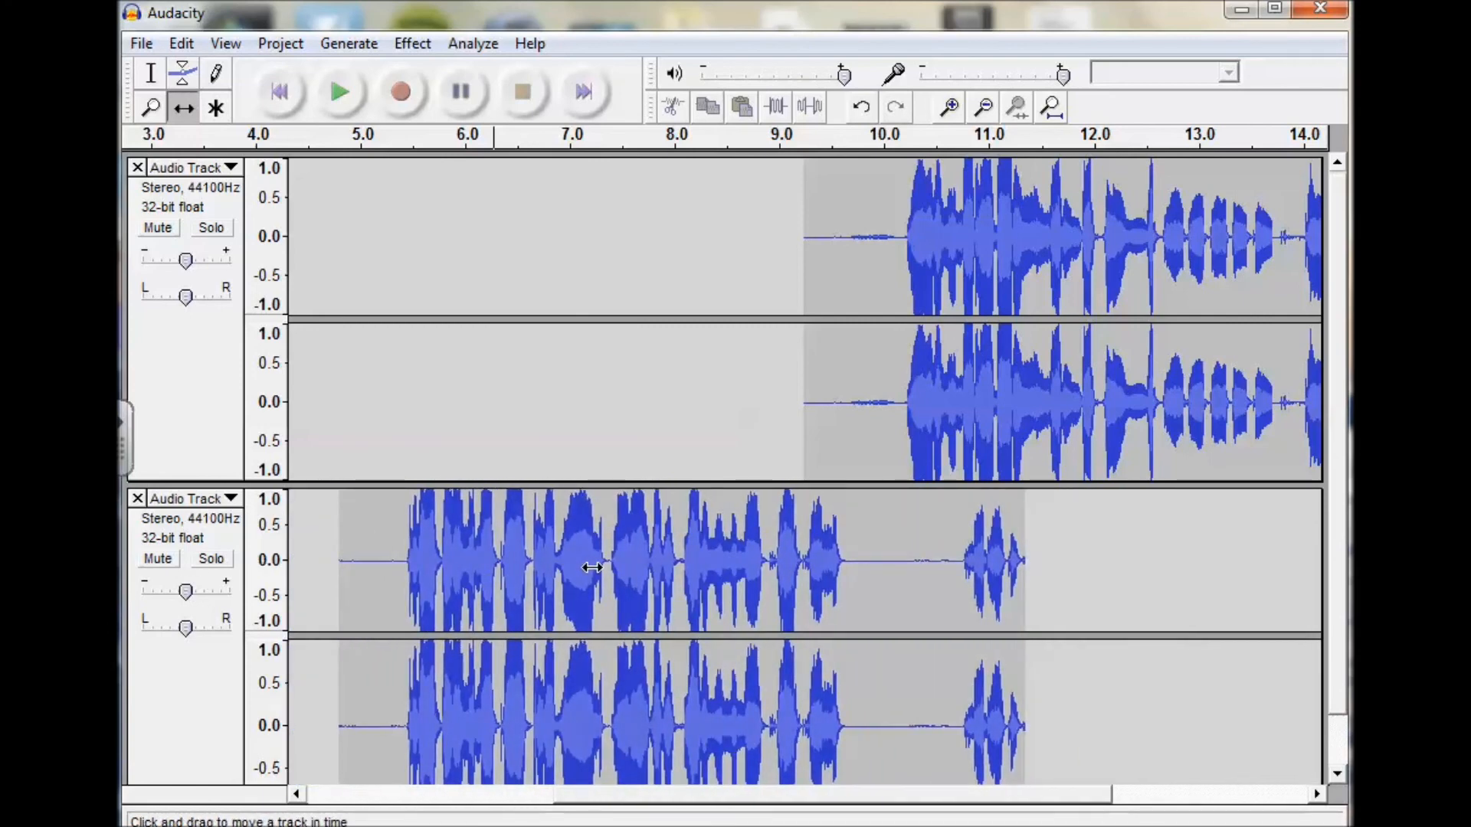
{"action": "left_click_drag", "start_coordinate": [591, 801], "coordinate": [337, 806]}
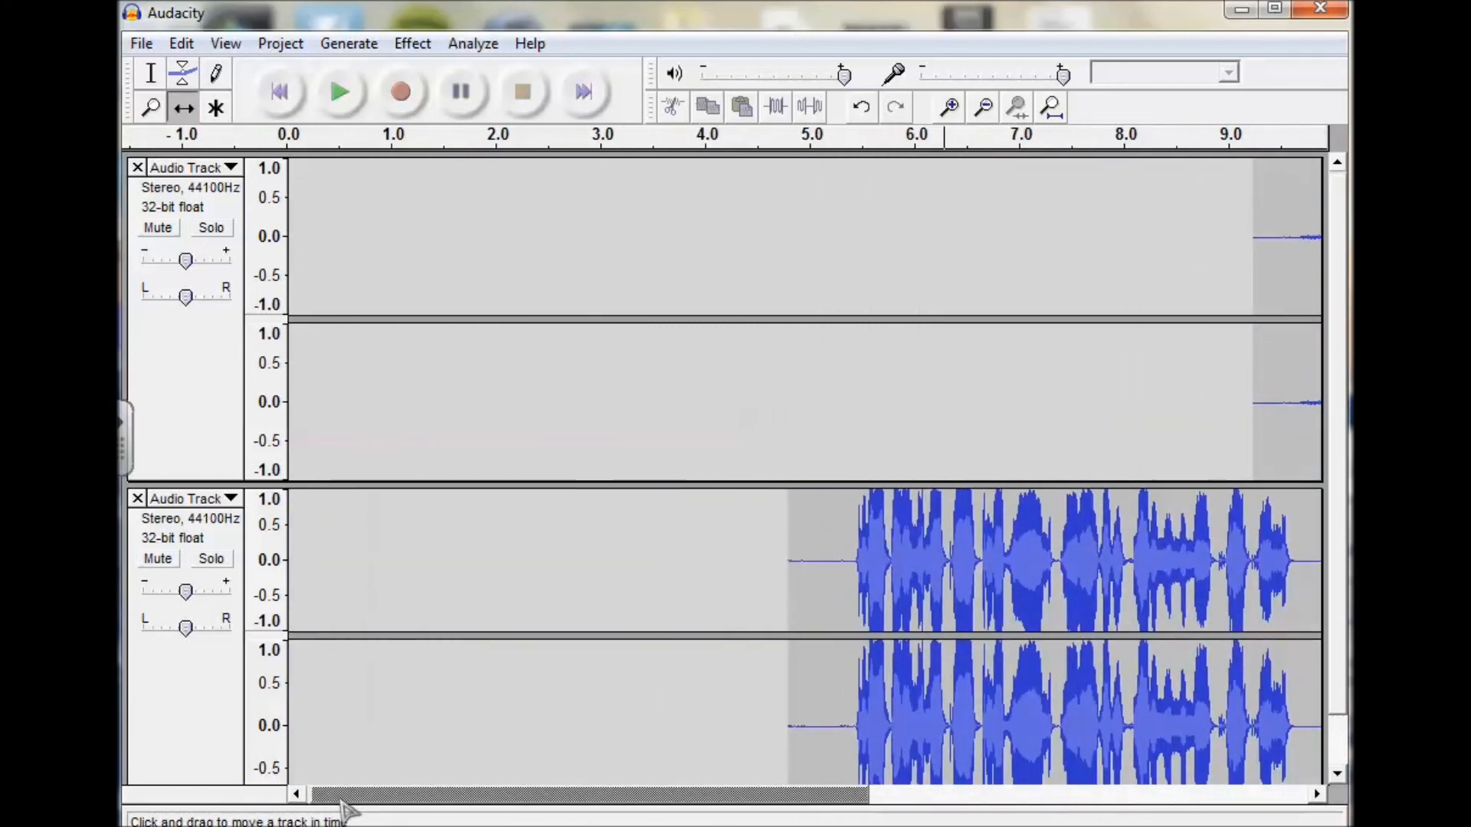
{"action": "left_click_drag", "start_coordinate": [996, 609], "coordinate": [485, 614]}
{"action": "left_click_drag", "start_coordinate": [1288, 277], "coordinate": [993, 347]}
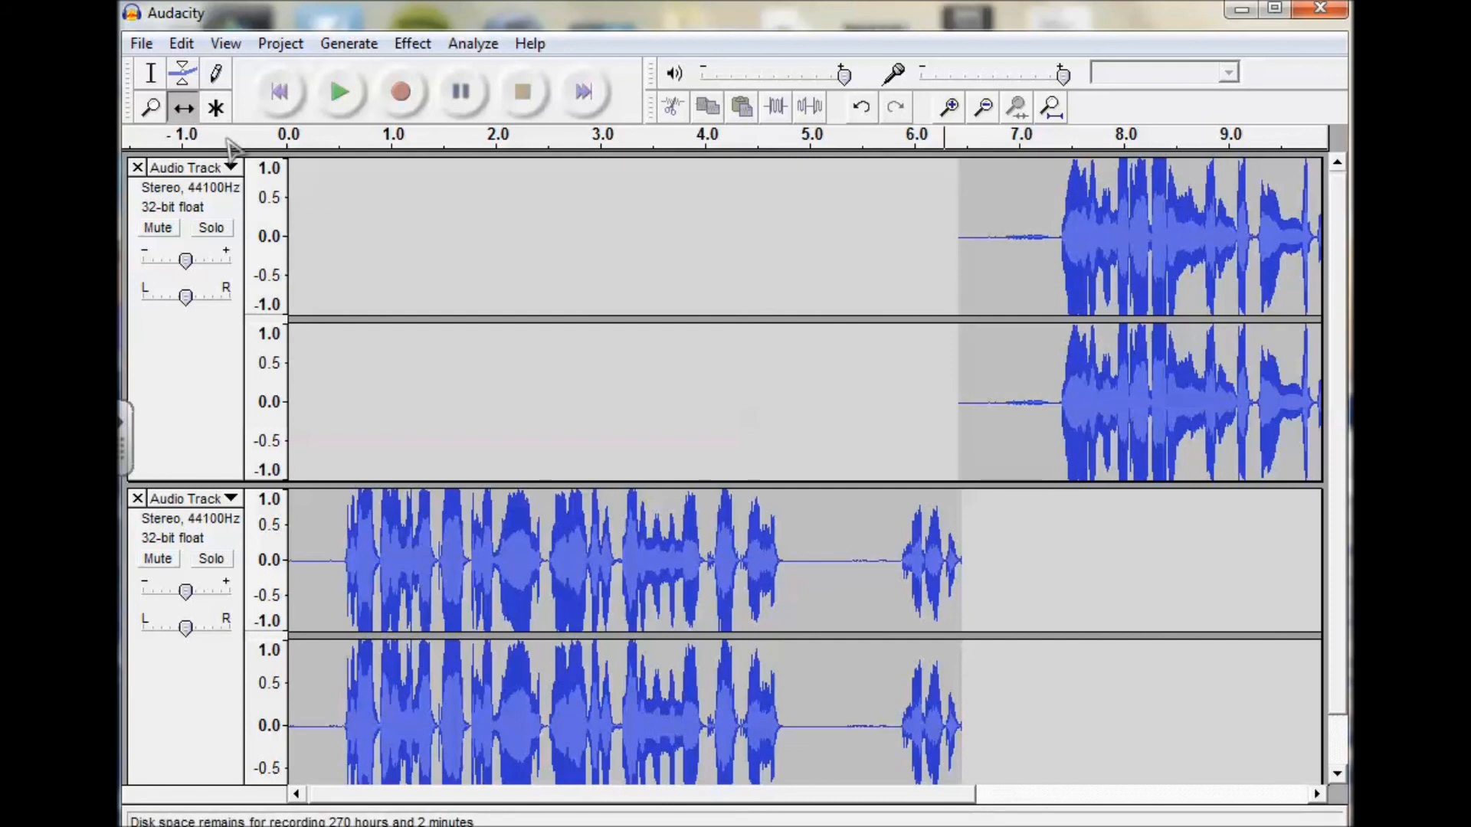
Open the file commands to look over the save and export options
{"action": "left_click", "coordinate": [143, 46]}
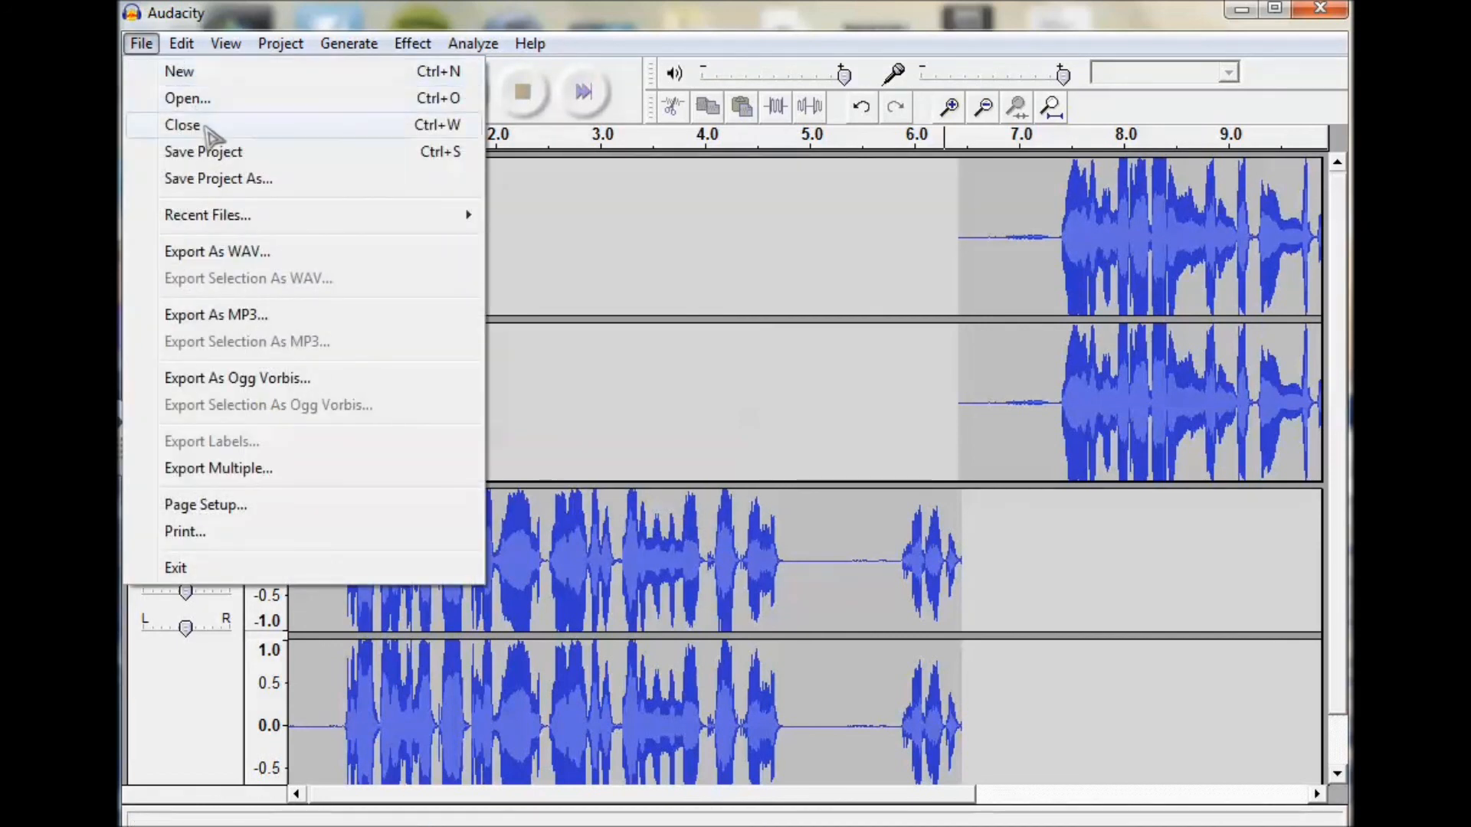